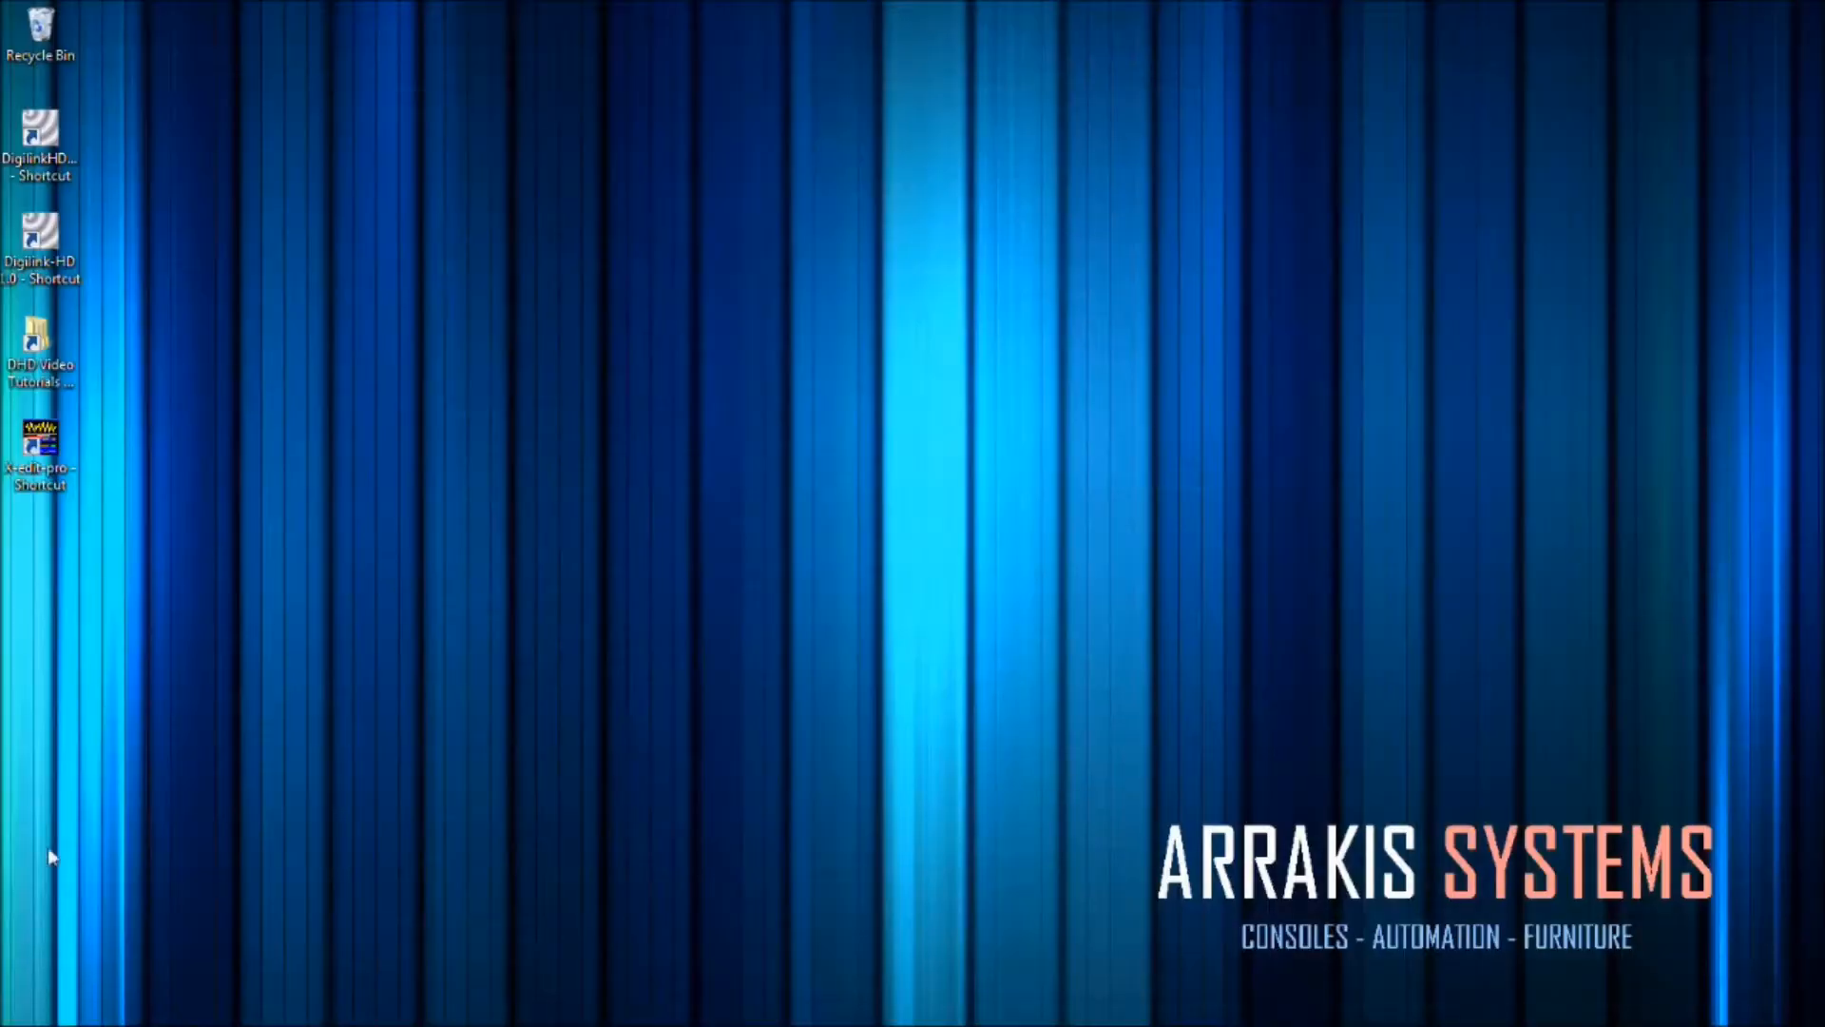
Open the Distribute Audio folder inside DHD on the C: drive and look through its audio files
{"action": "left_click", "coordinate": [26, 1006]}
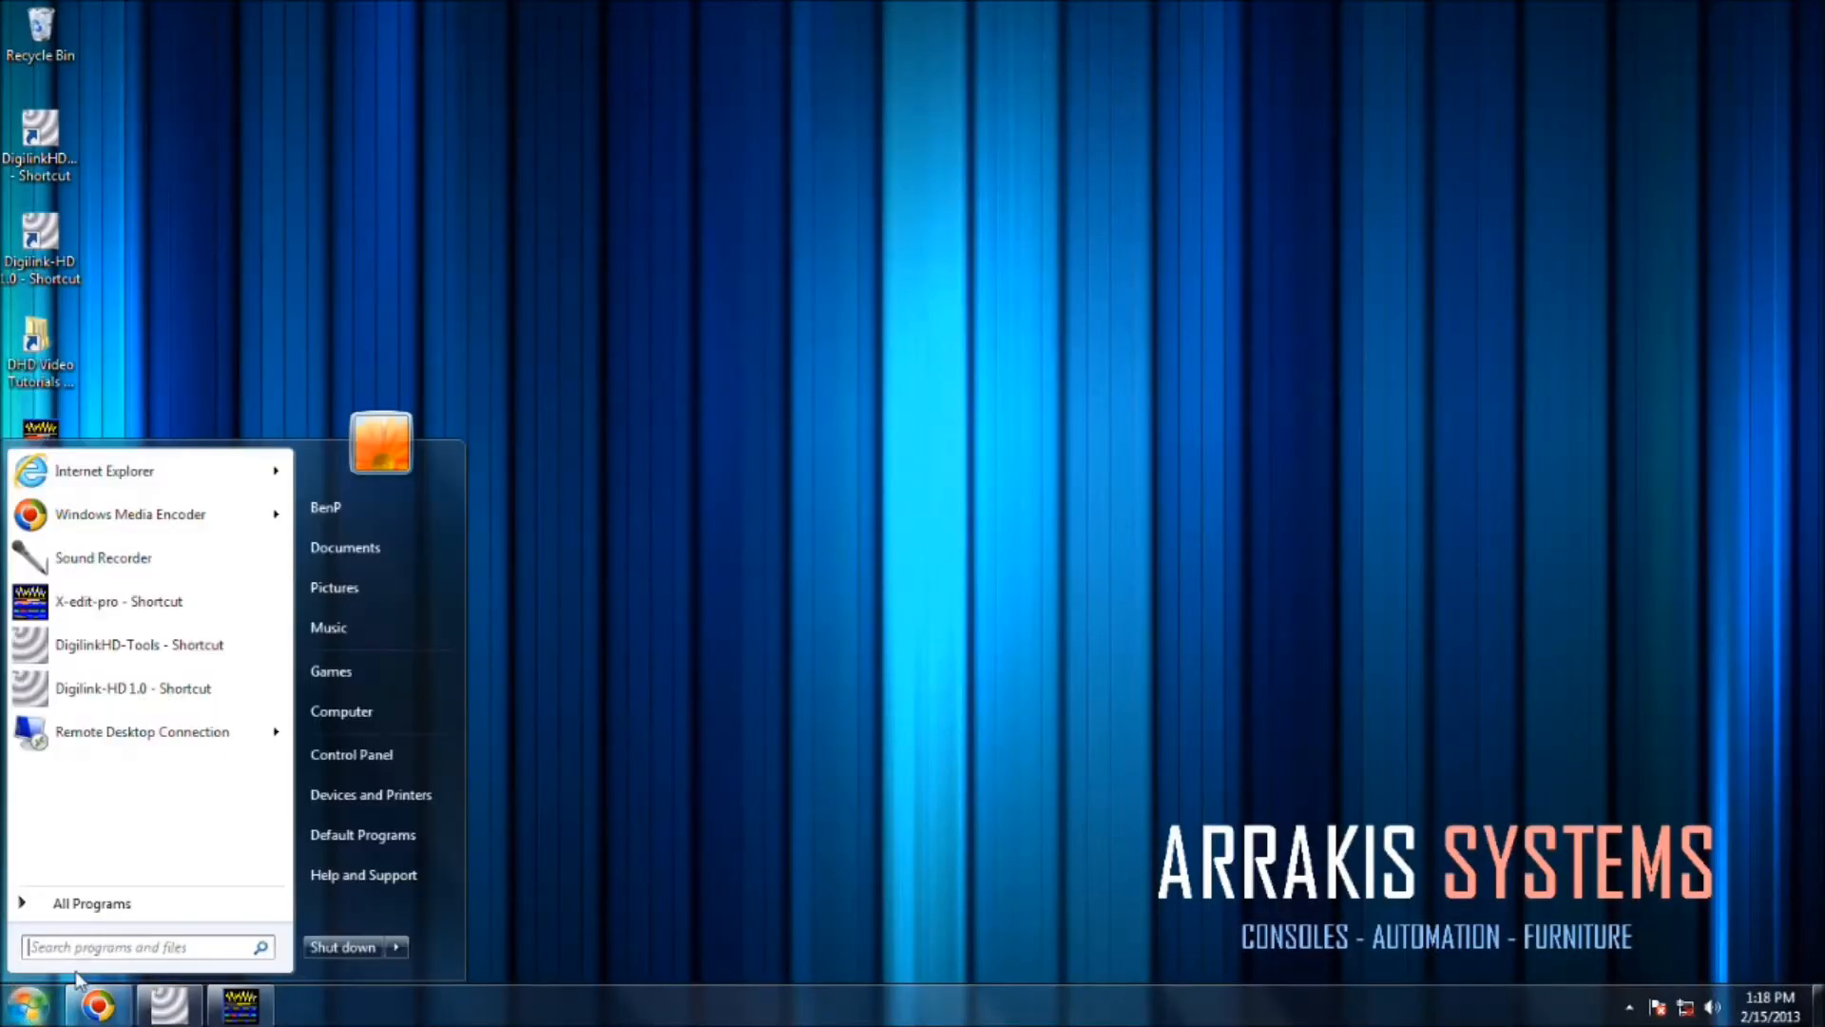
{"action": "left_click", "coordinate": [349, 715]}
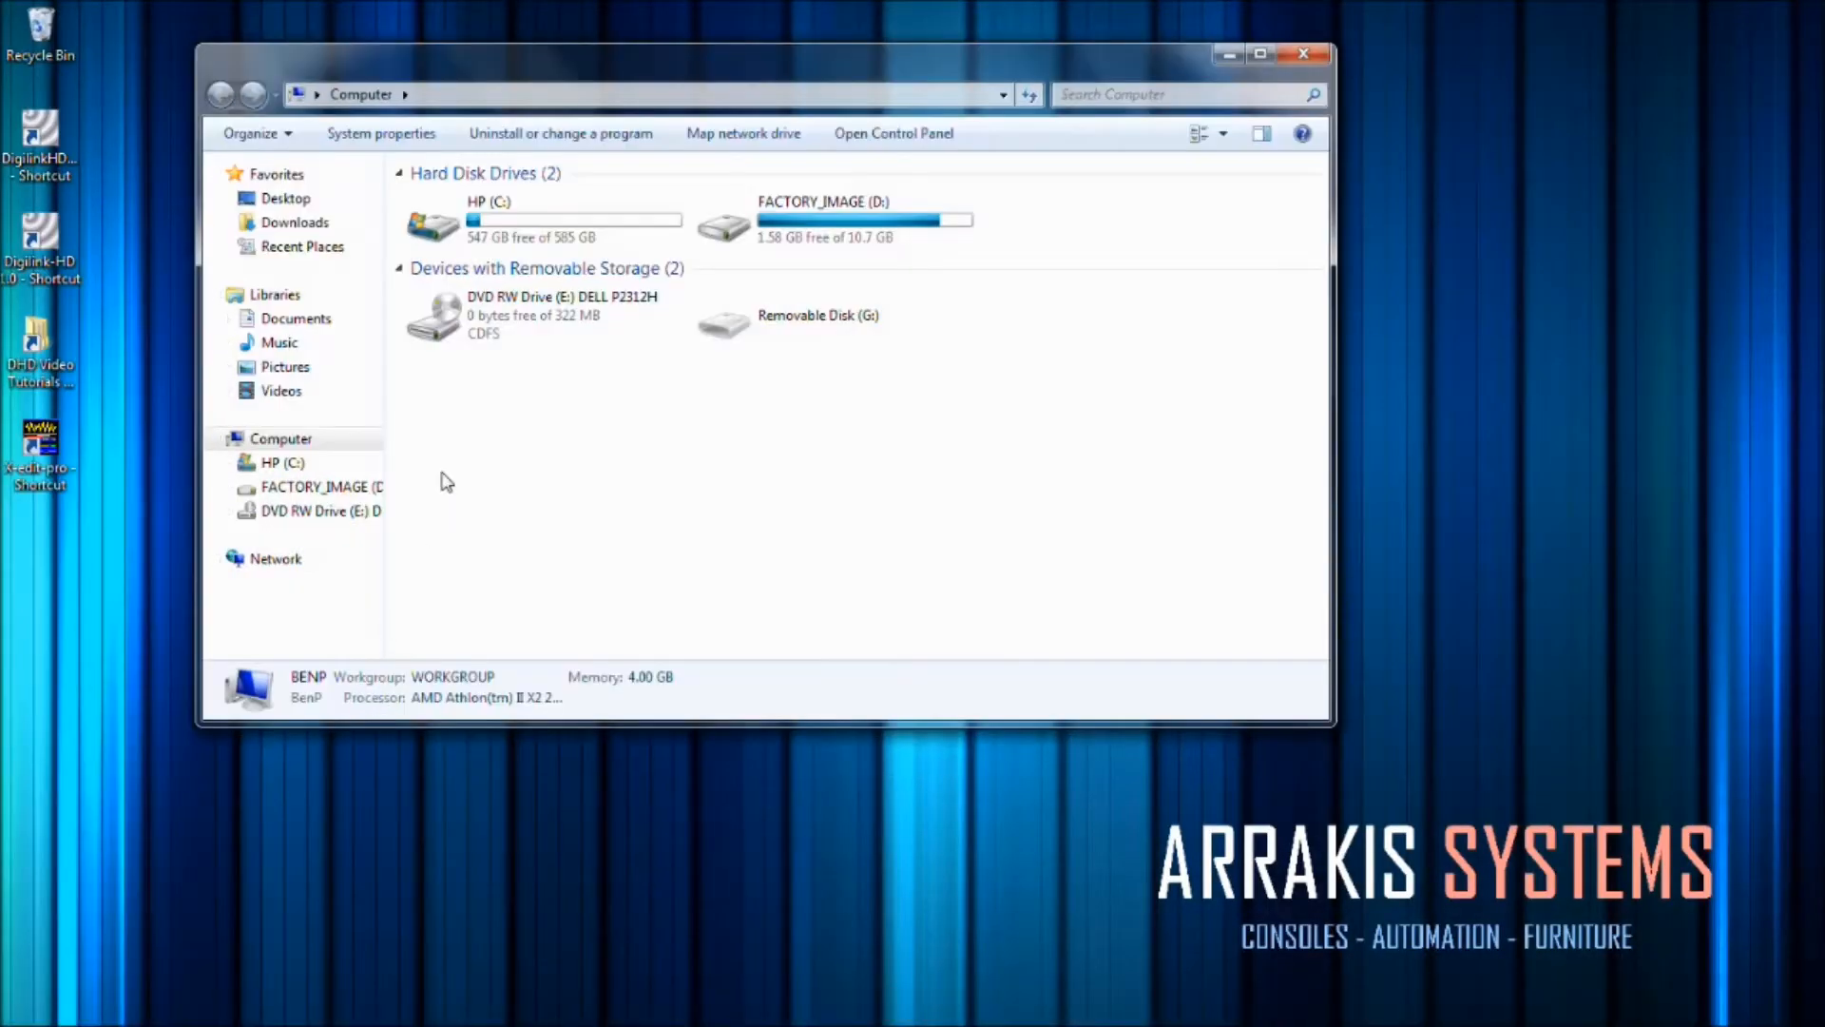
{"action": "left_click", "coordinate": [529, 224]}
{"action": "double_click", "coordinate": [528, 224]}
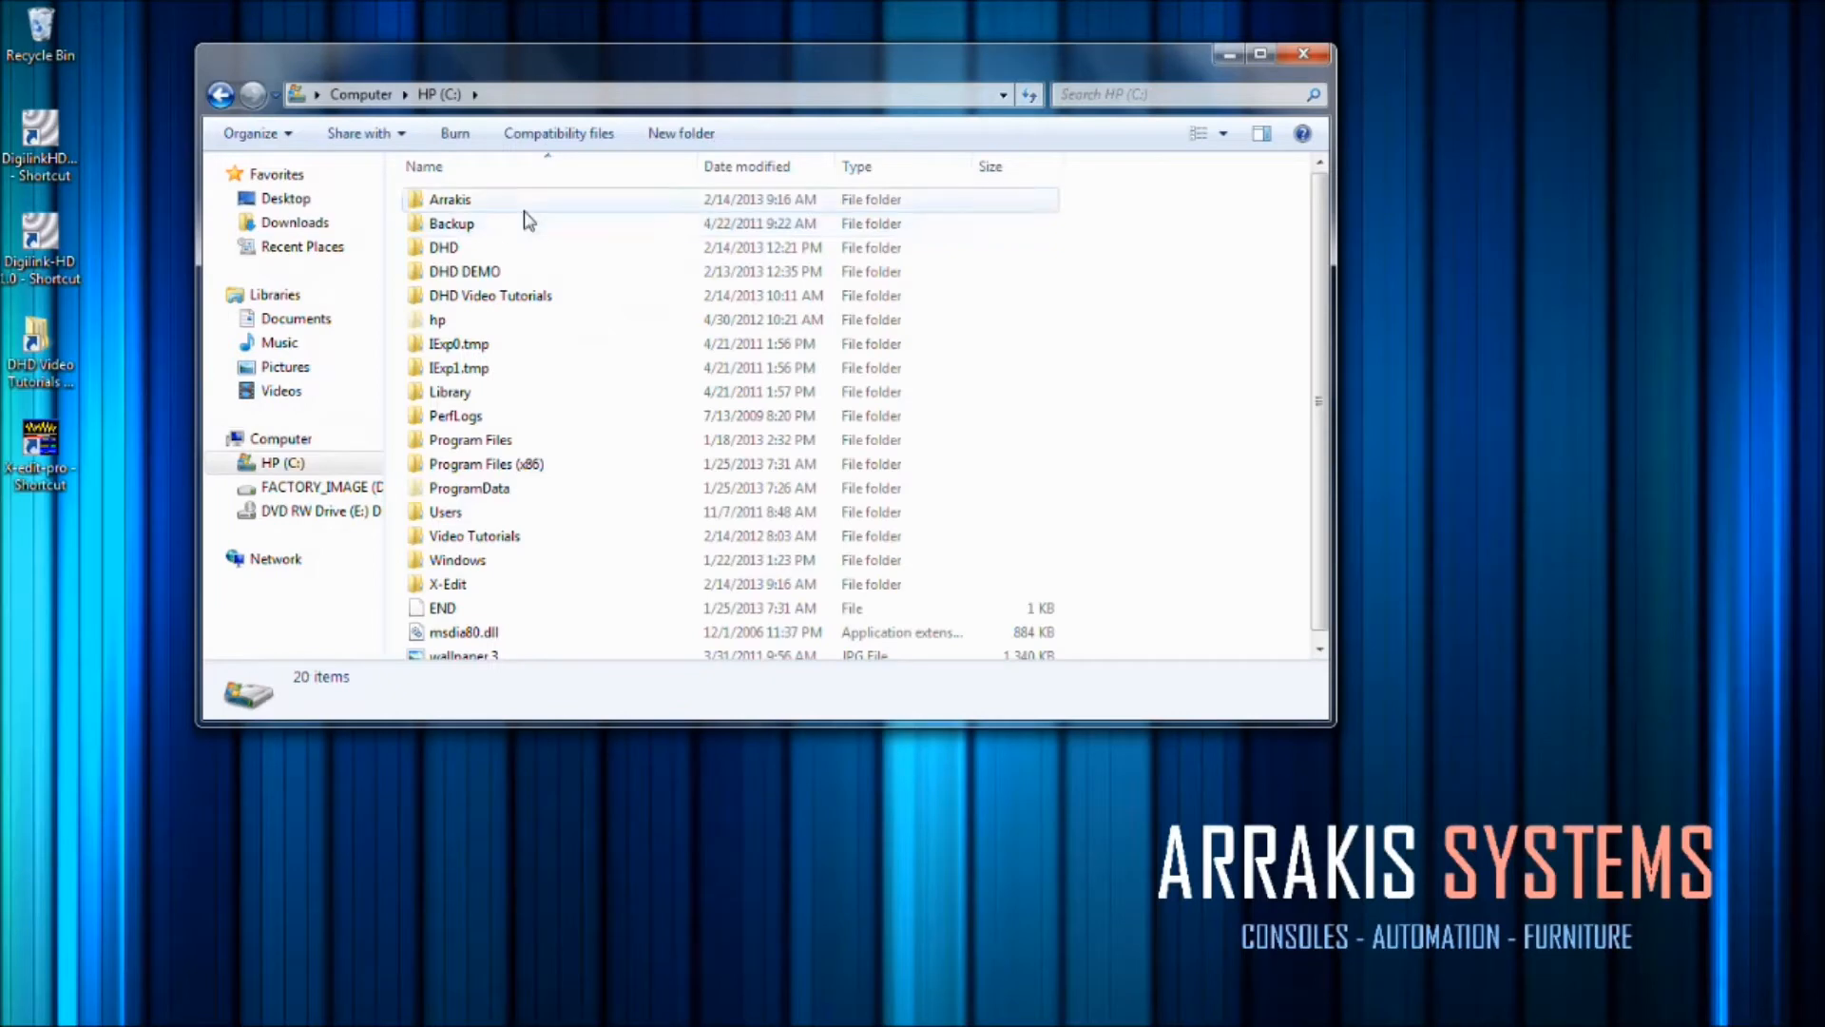
{"action": "left_click", "coordinate": [512, 250]}
{"action": "double_click", "coordinate": [512, 250]}
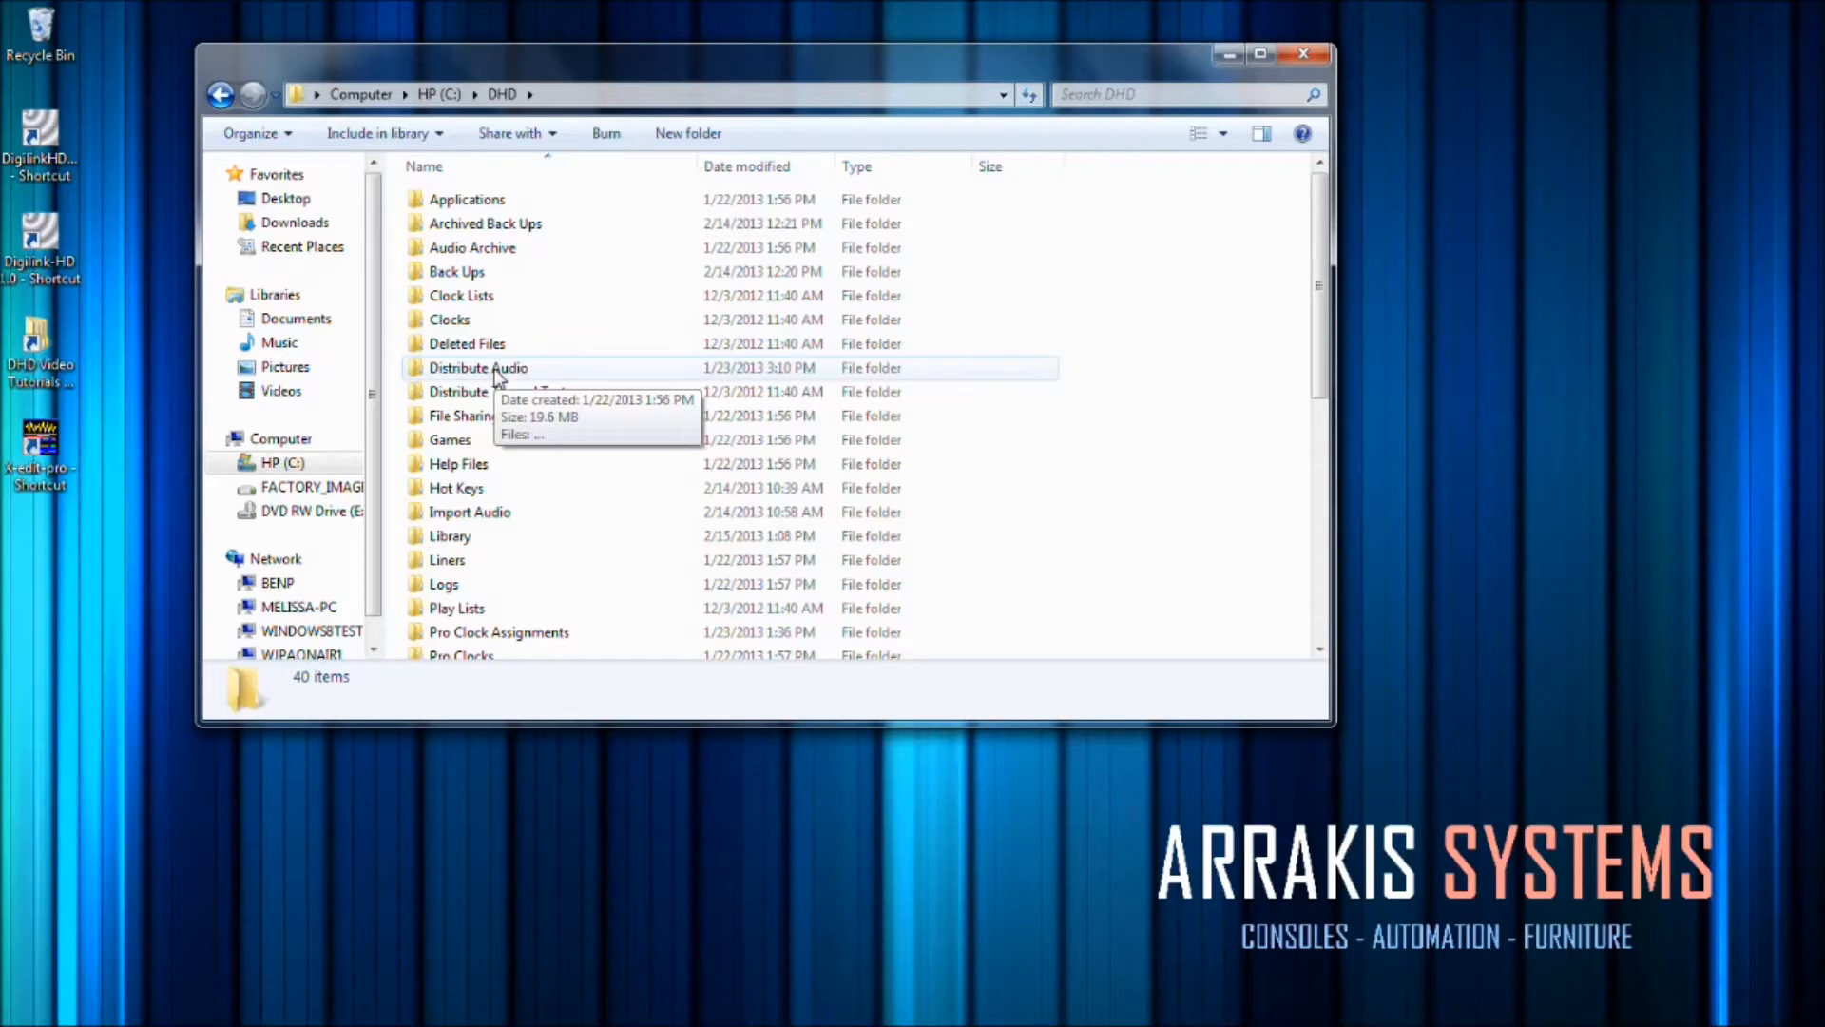
{"action": "double_click", "coordinate": [495, 371]}
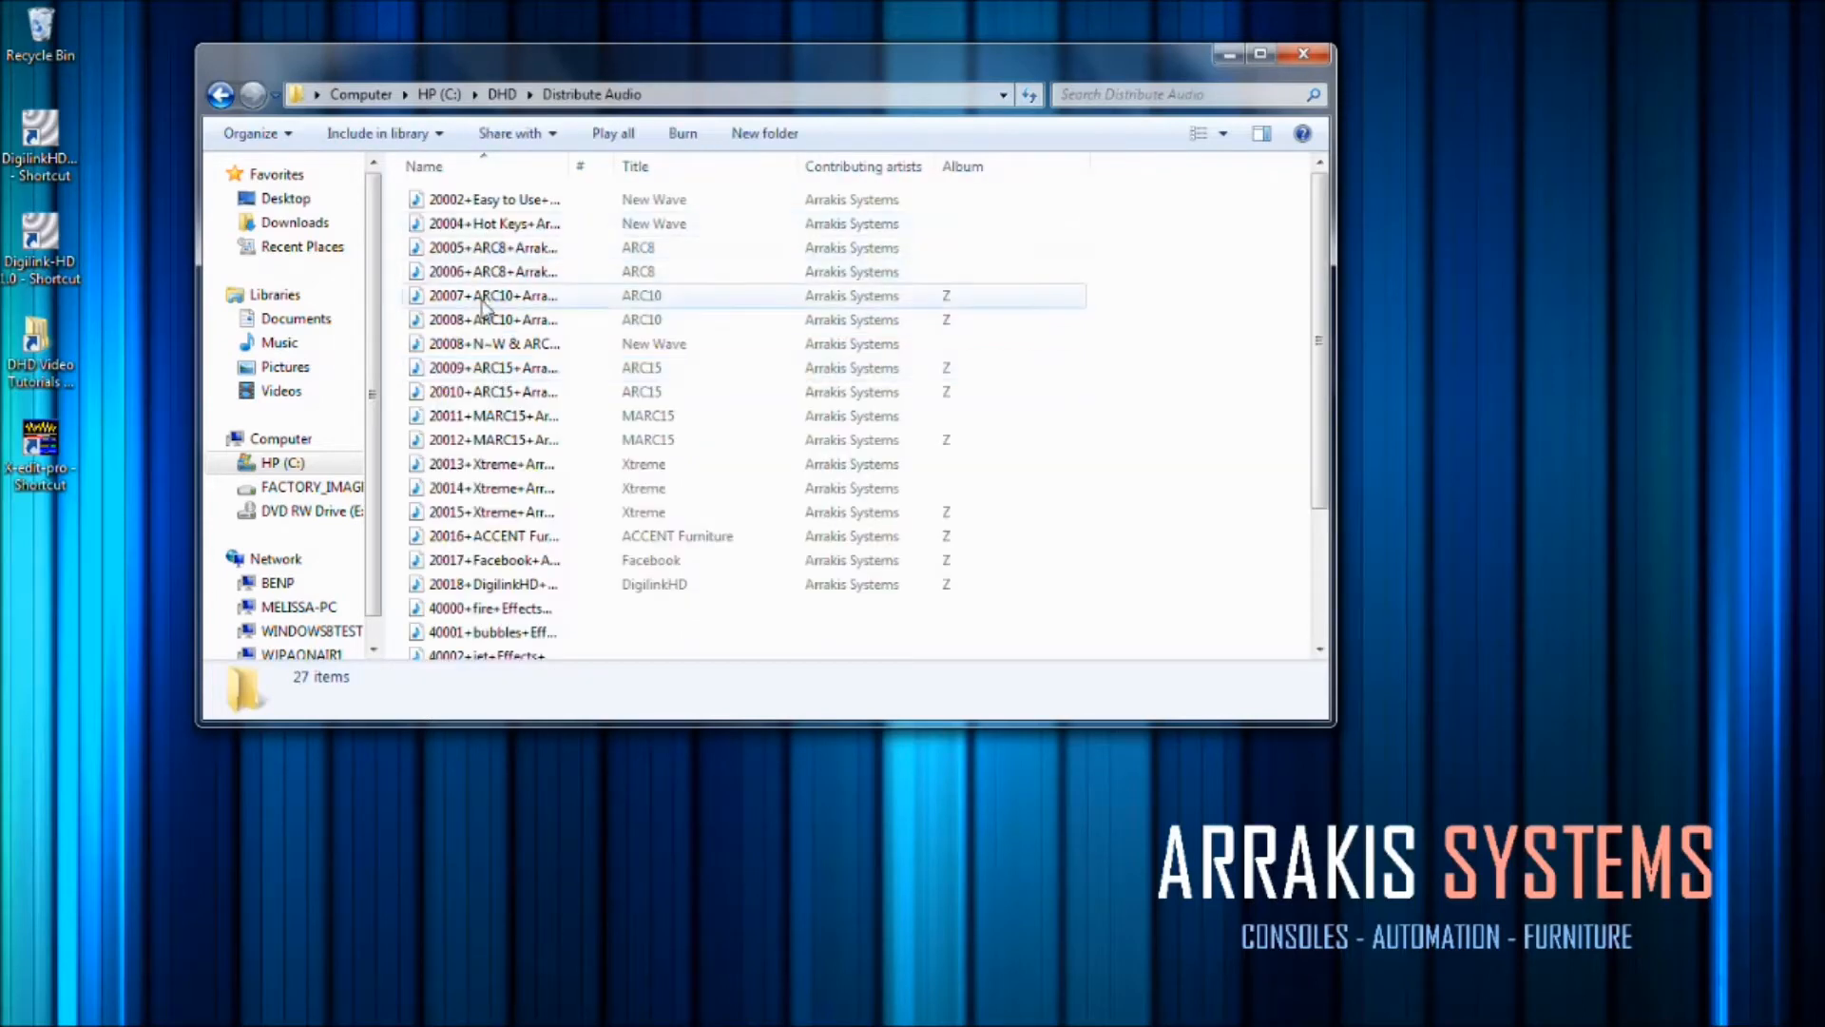
{"action": "scroll", "coordinate": [483, 303], "scroll_direction": "down", "scroll_amount": 3}
{"action": "scroll", "coordinate": [480, 395], "scroll_direction": "up", "scroll_amount": 3}
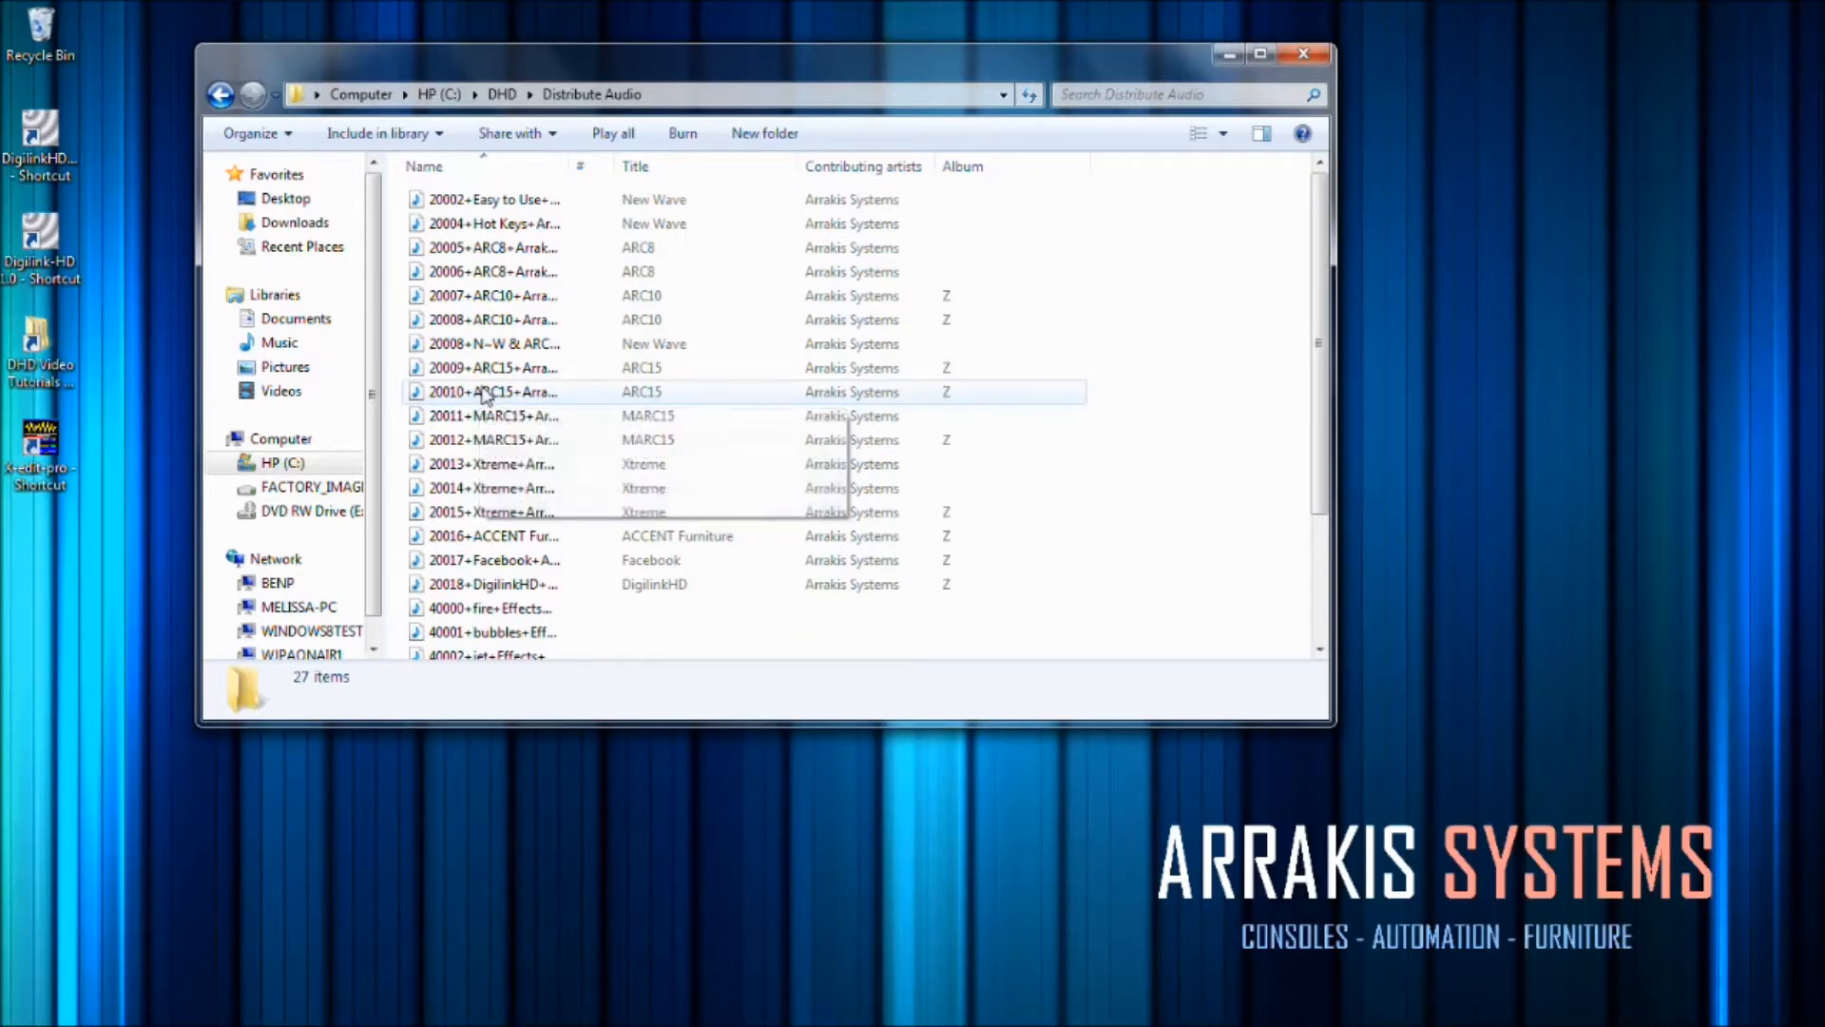
Switch to DigilinkHD Tools and show the archive directory as the source list in the Network Audio Distribution Manager
{"action": "mouse_move", "coordinate": [314, 1022]}
{"action": "left_click", "coordinate": [176, 1008]}
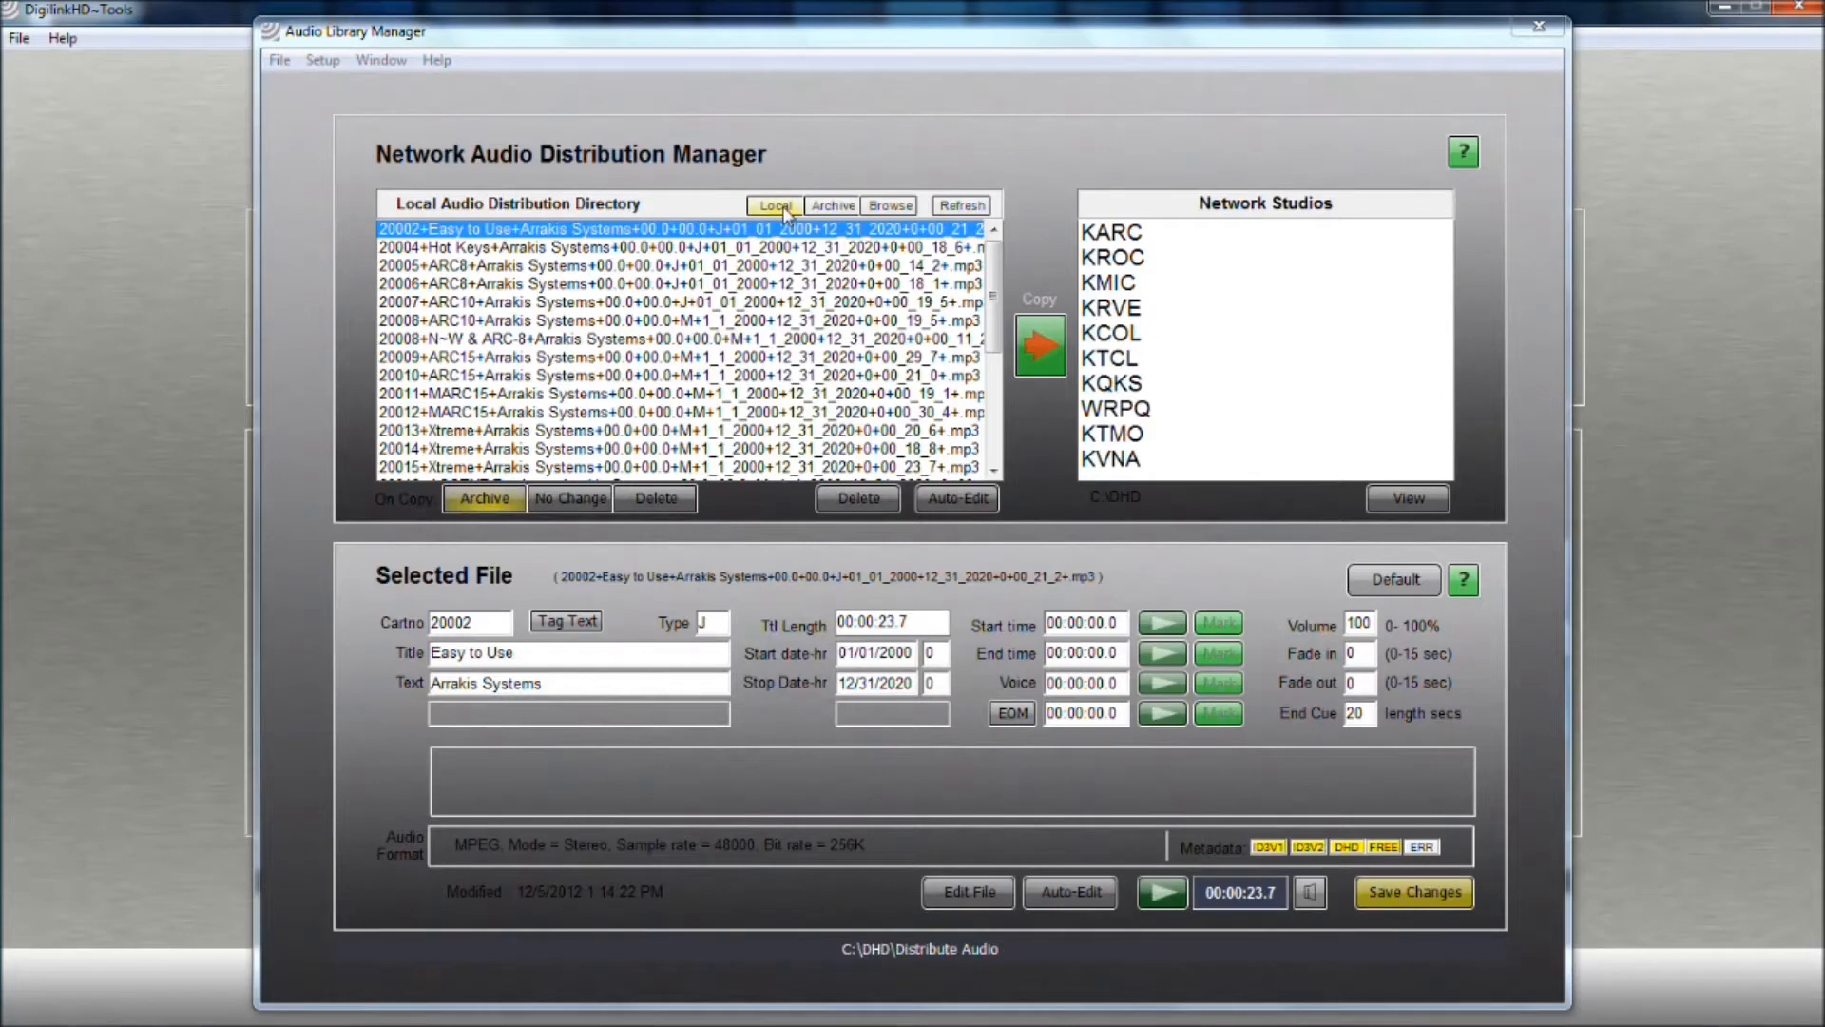
{"action": "left_click", "coordinate": [830, 207]}
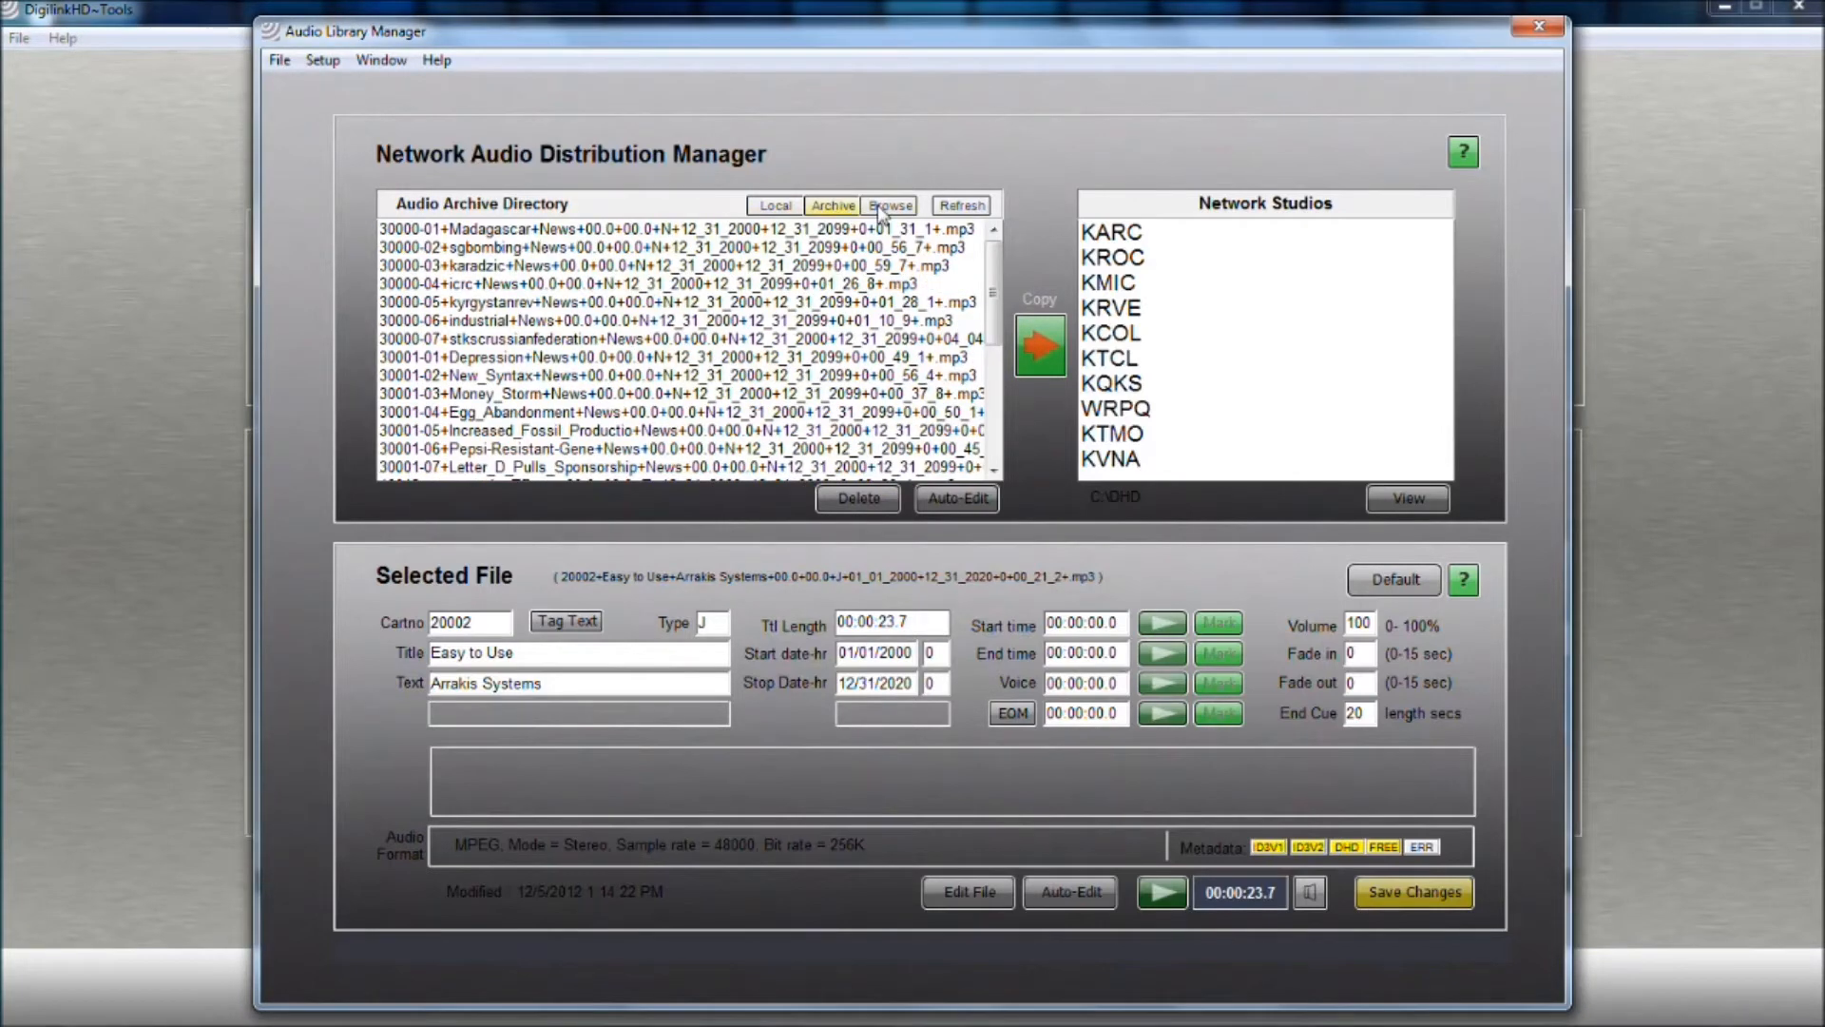
Browse the network computers available as an audio source directory and cancel without choosing one
{"action": "left_click", "coordinate": [880, 206]}
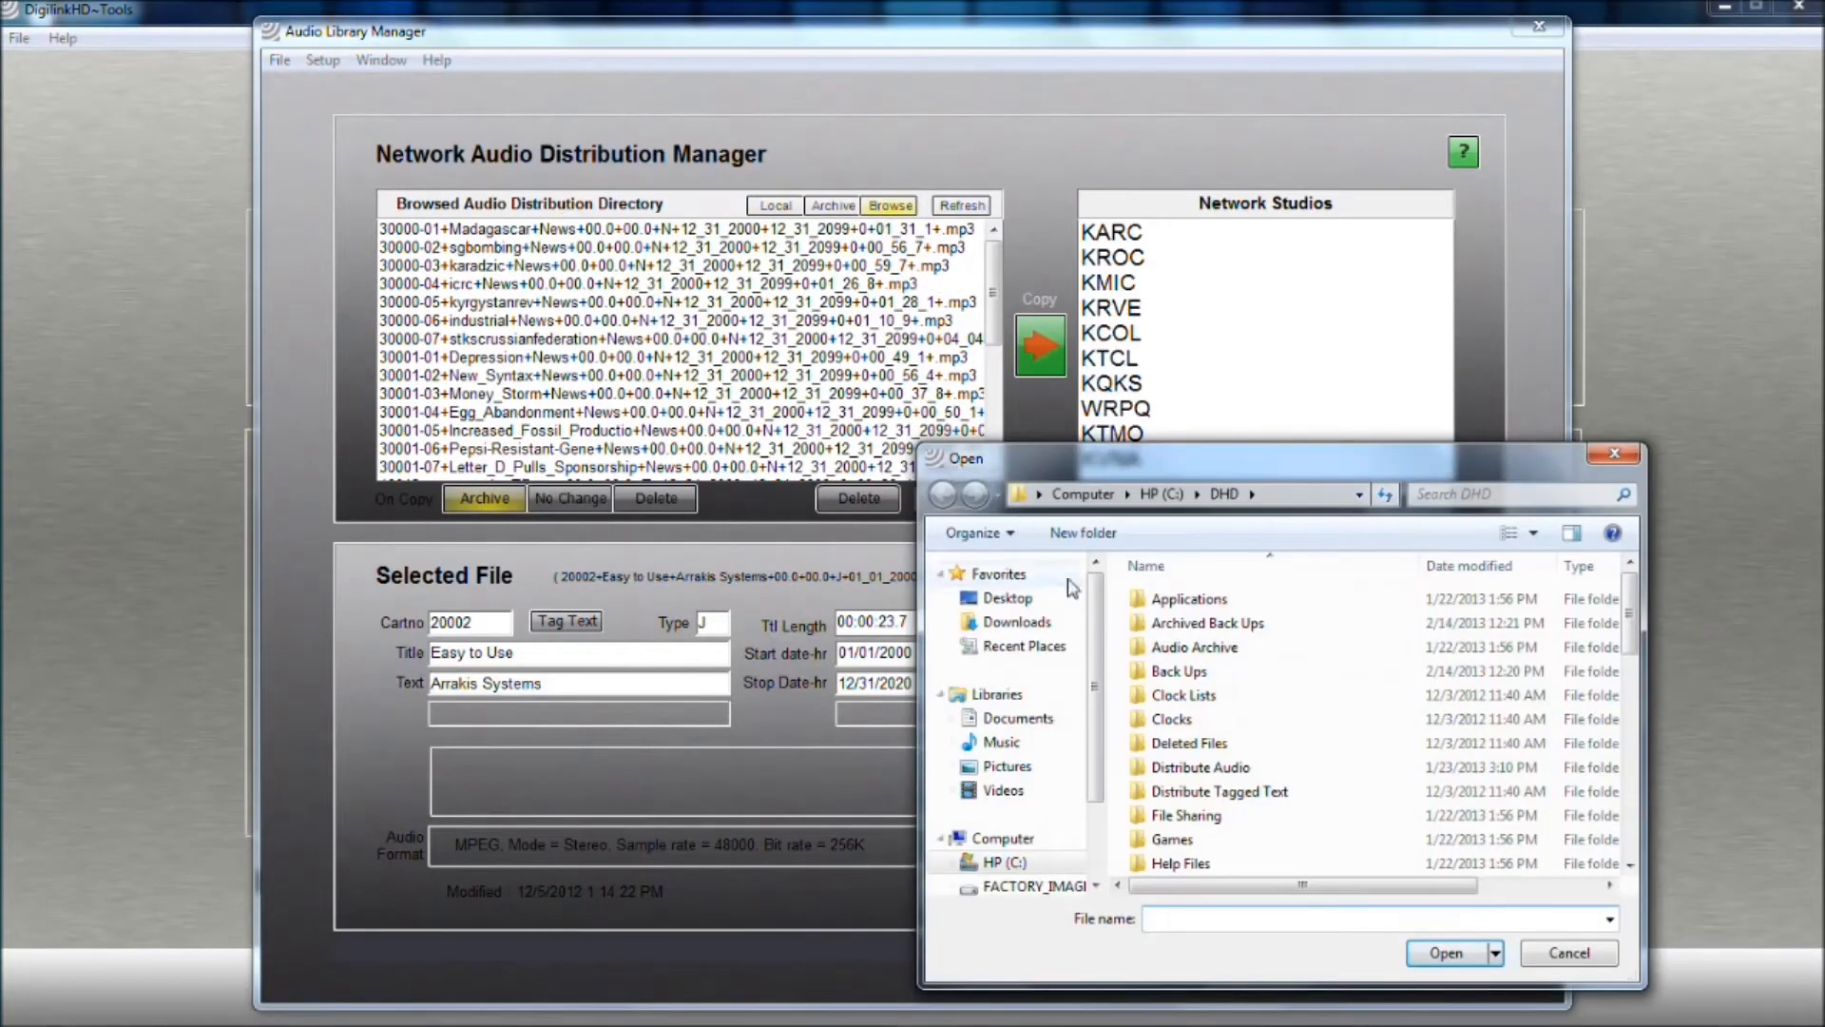
{"action": "scroll", "coordinate": [1006, 818], "scroll_direction": "down", "scroll_amount": 3}
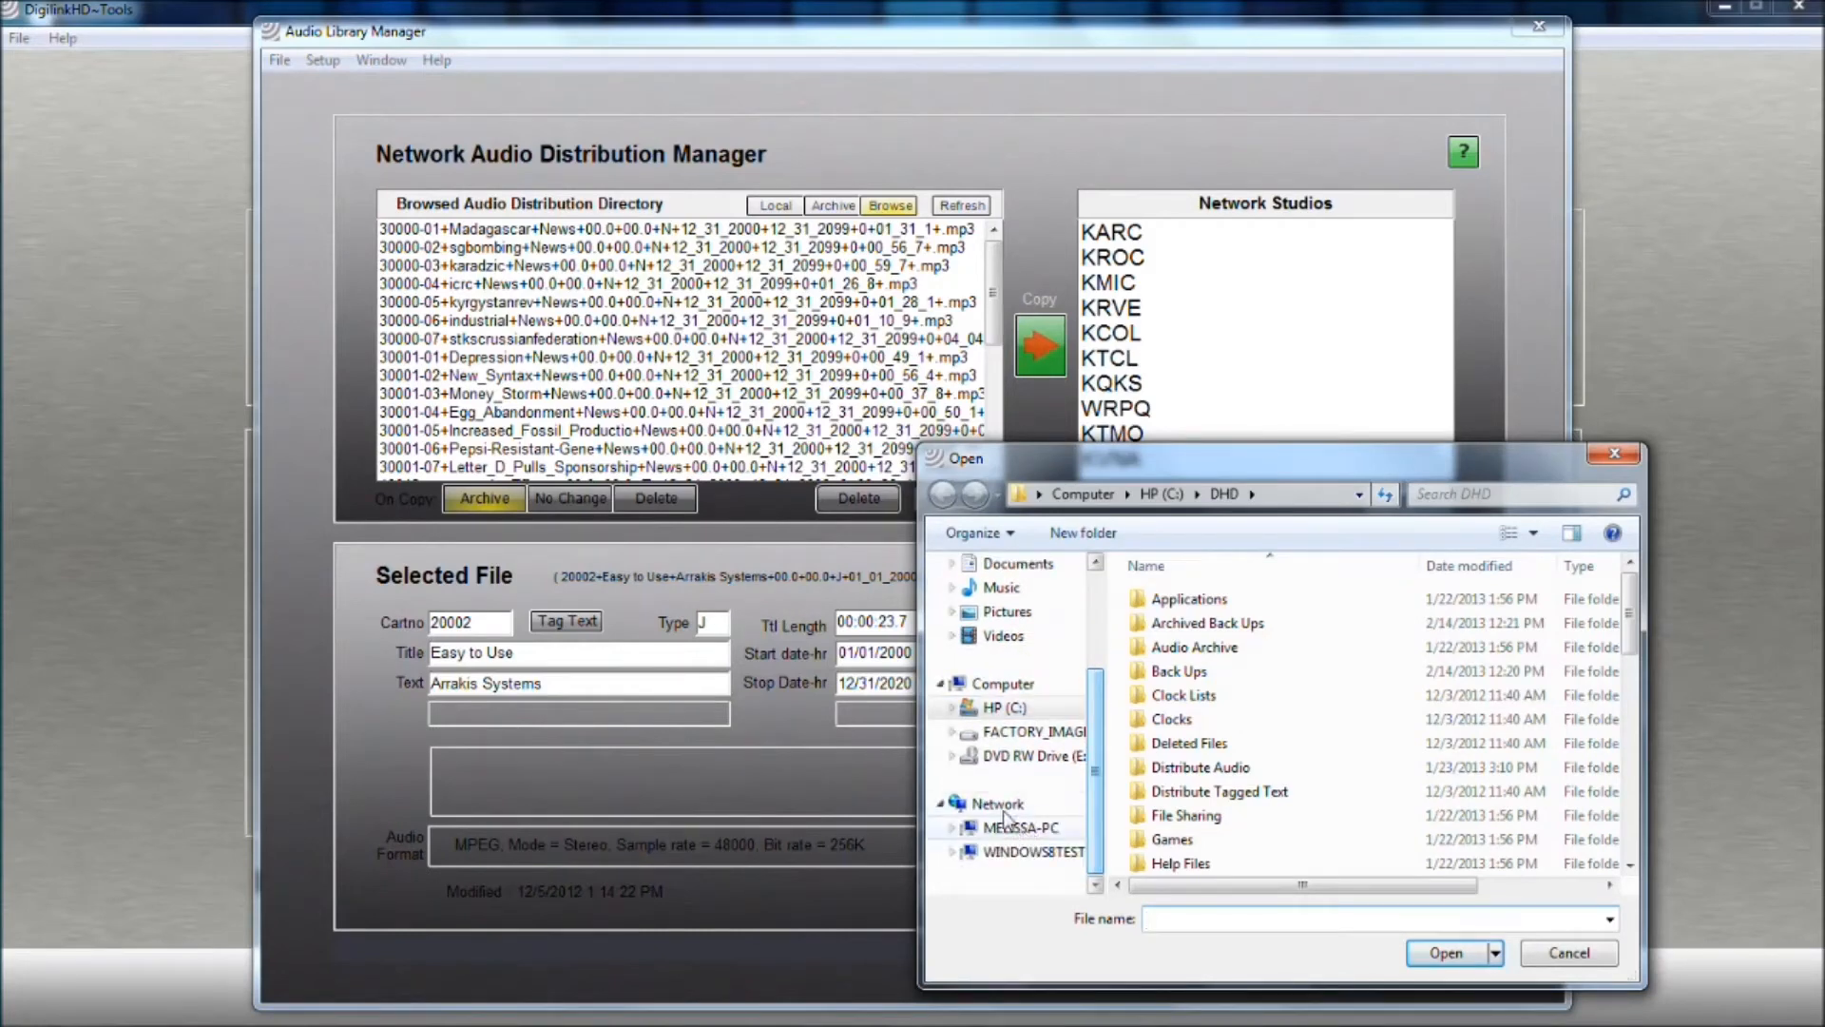
{"action": "left_click", "coordinate": [1003, 805]}
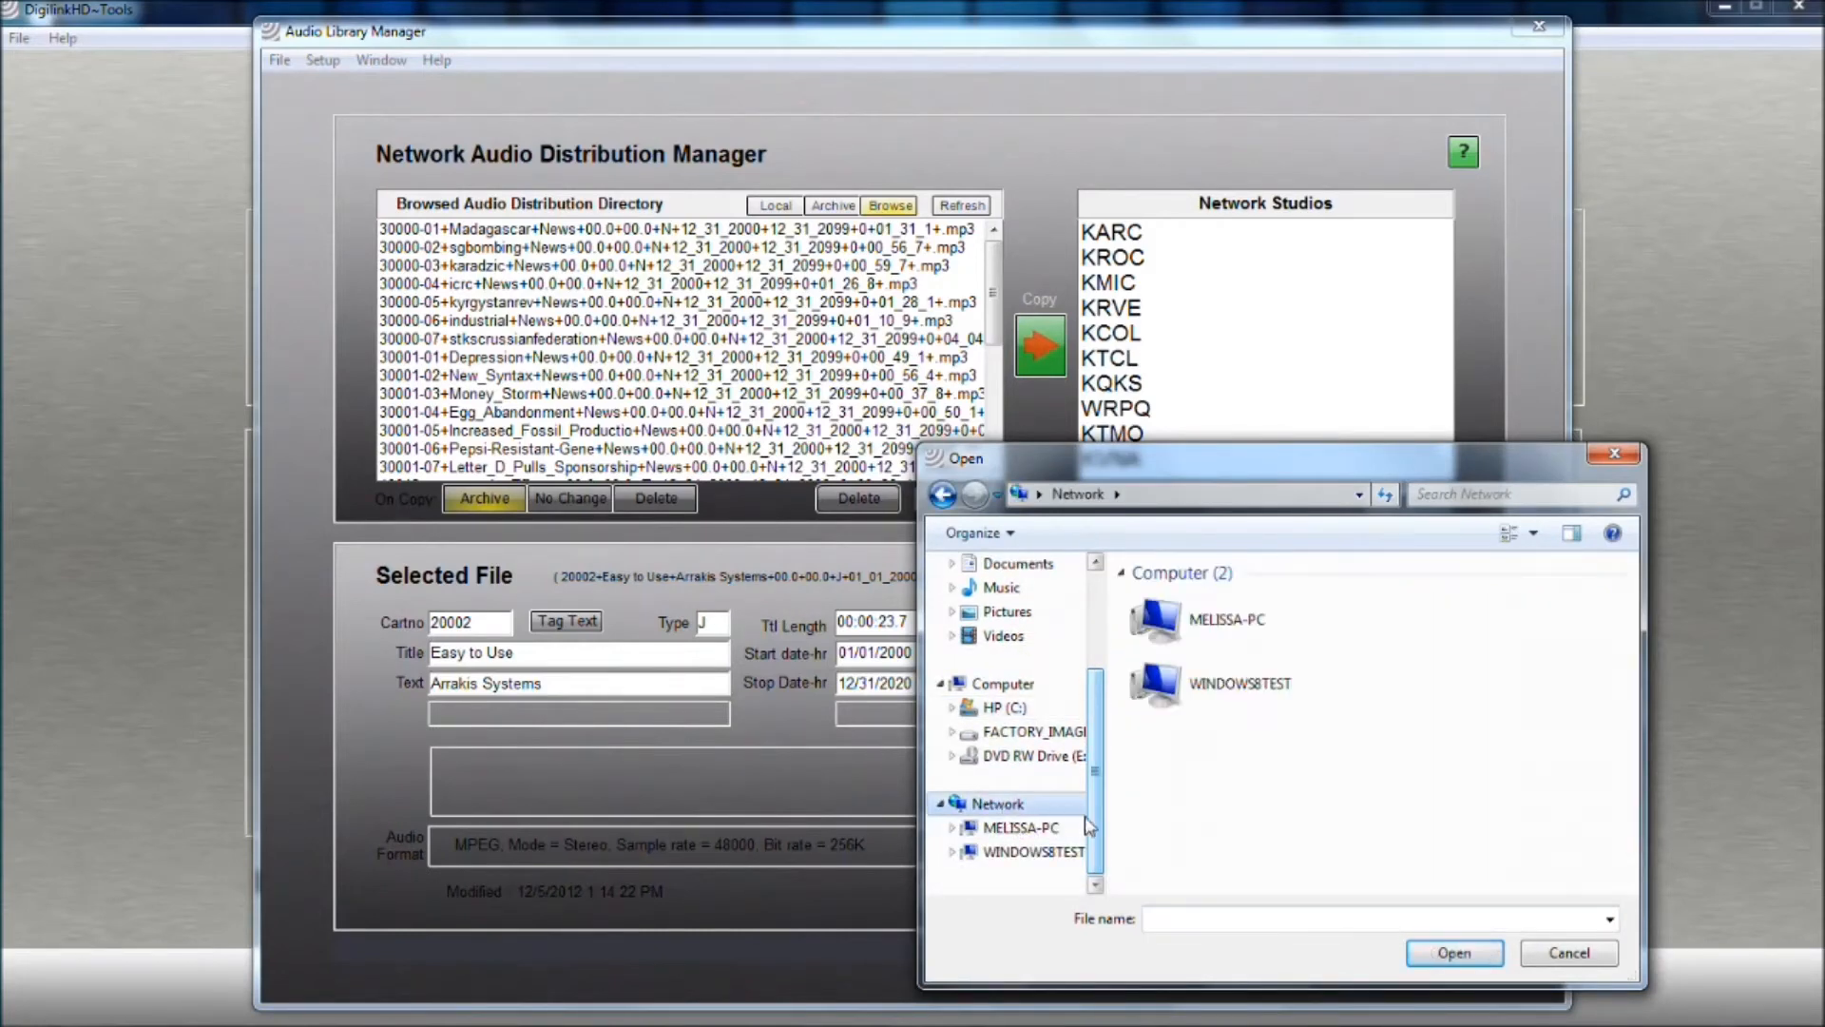
{"action": "left_click", "coordinate": [1568, 953]}
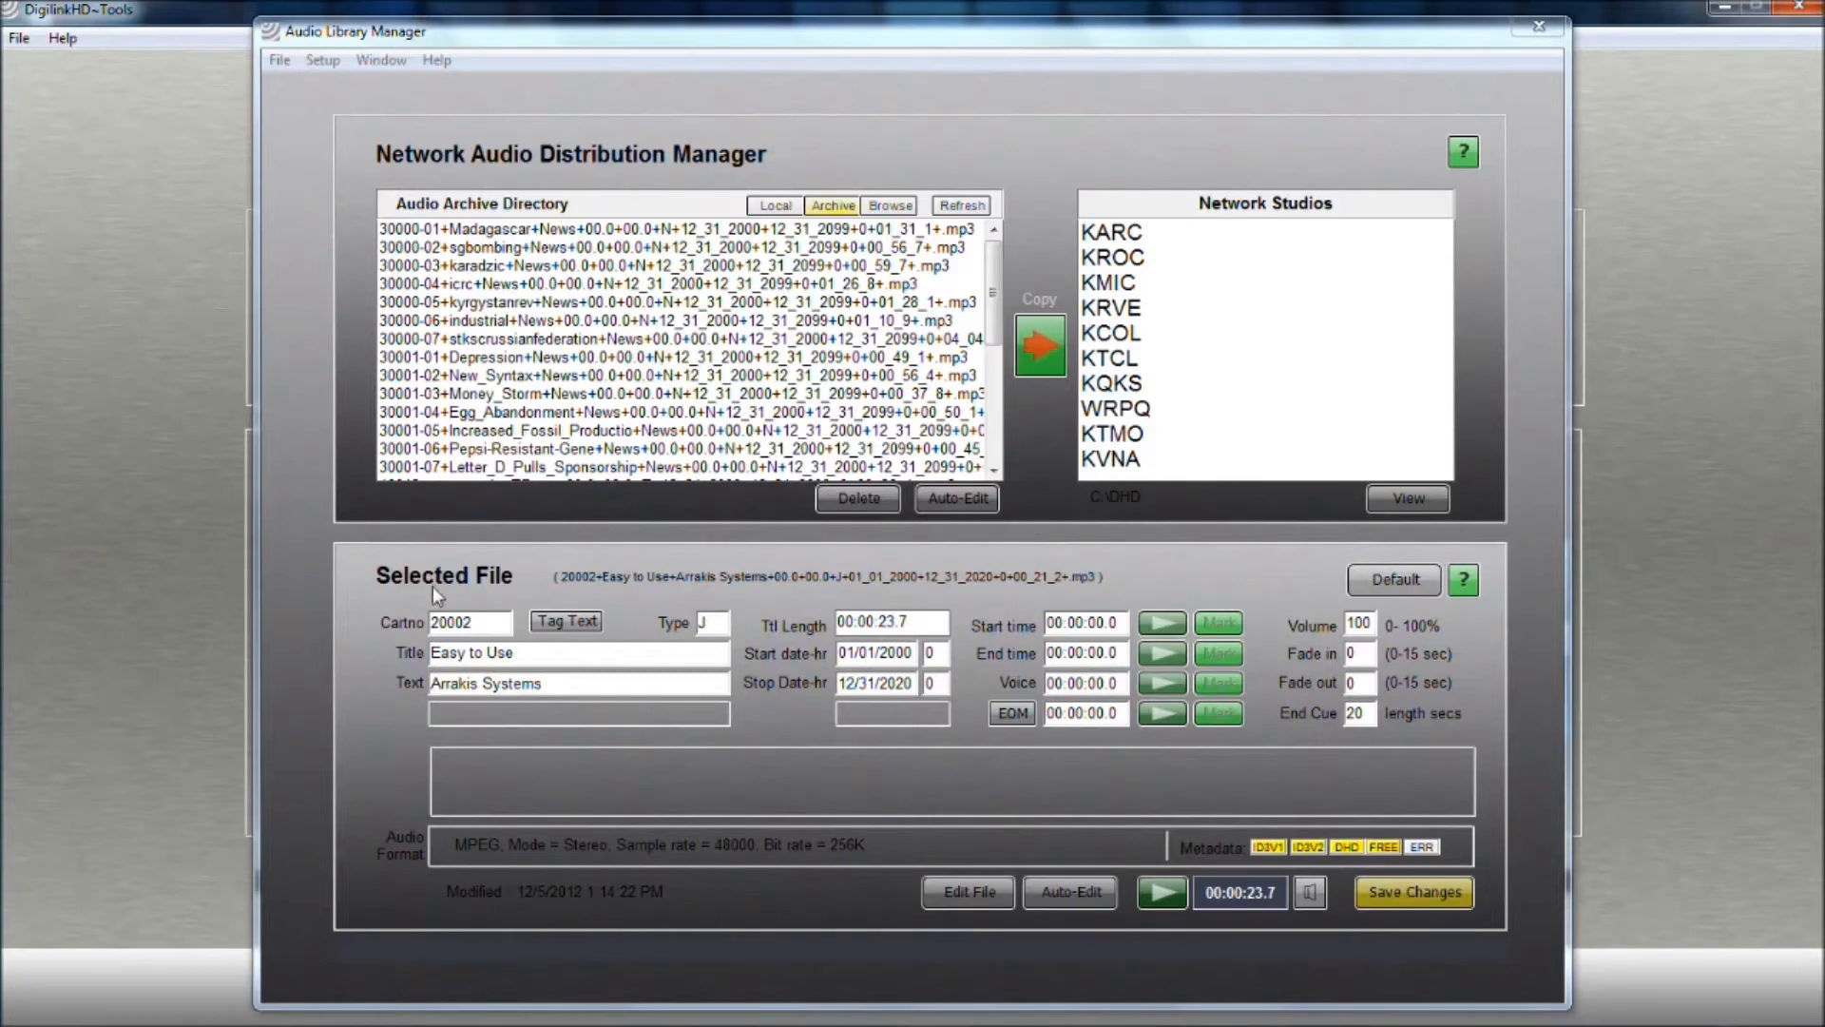
Display the file details of archived song 56200165, I'll Be Home For Christmas by Amy Grant
{"action": "left_click", "coordinate": [471, 623]}
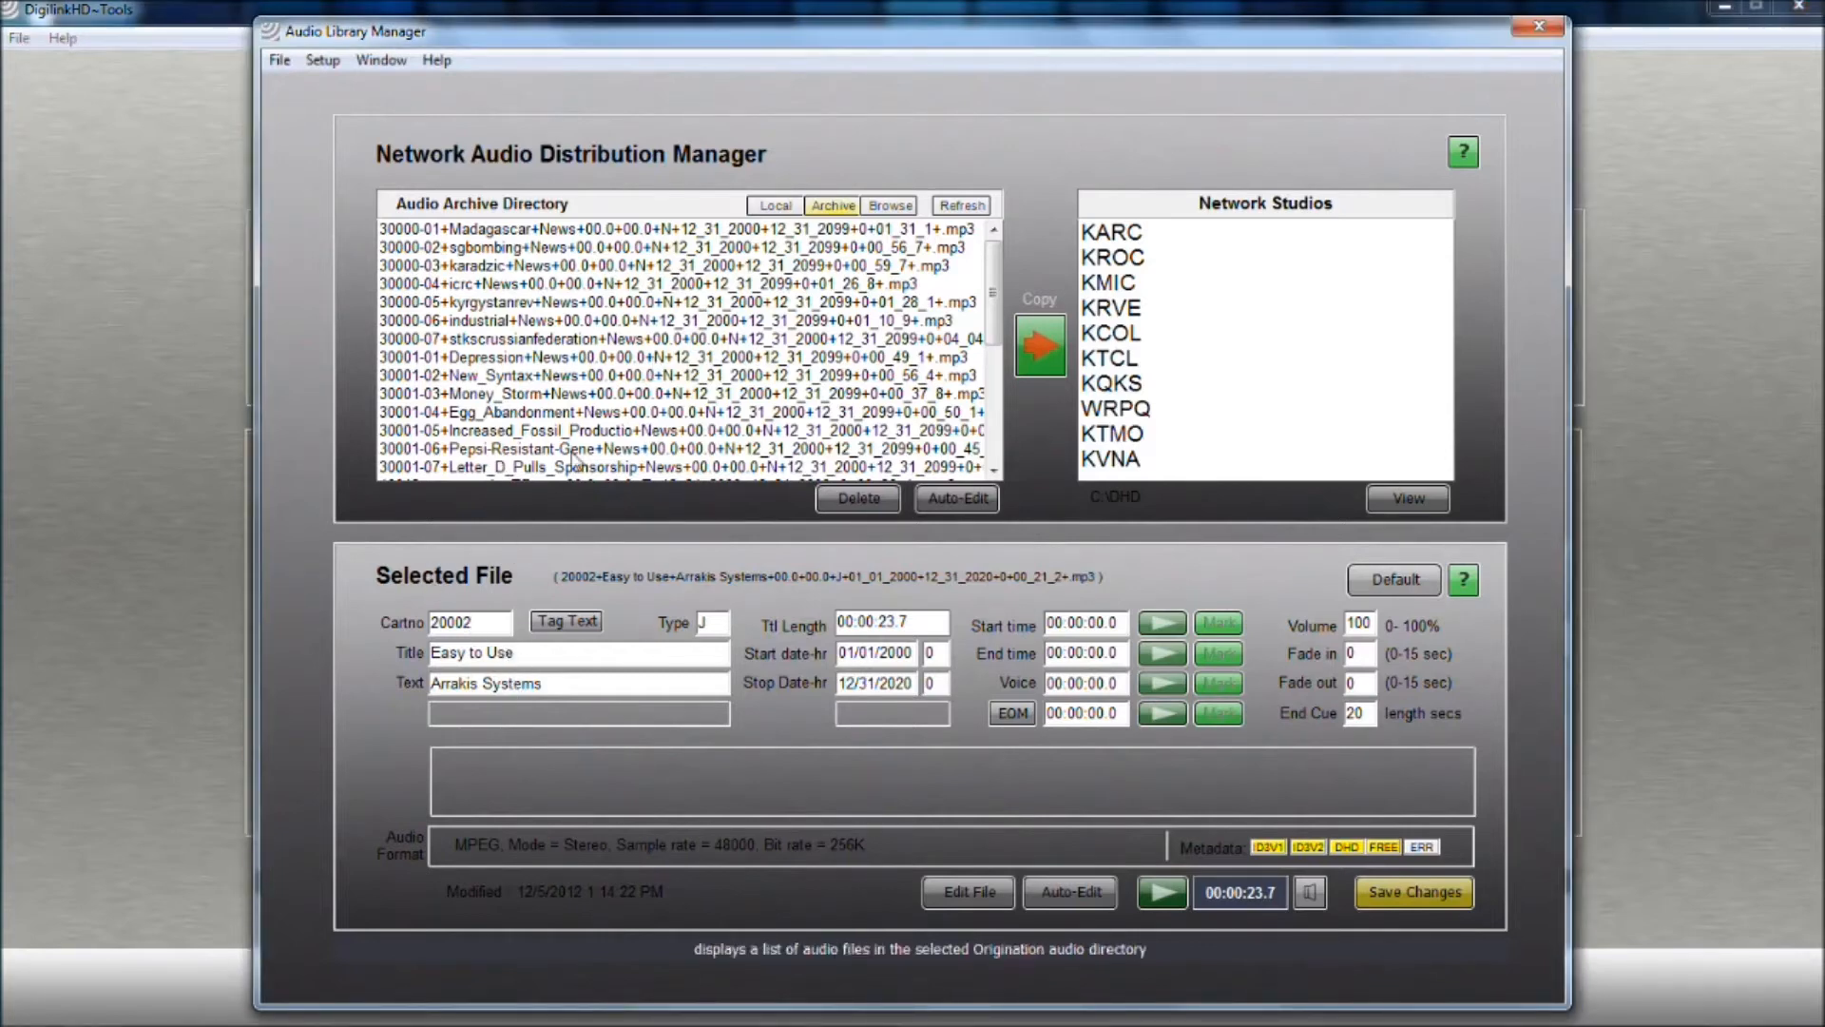
{"action": "left_click", "coordinate": [635, 378]}
{"action": "scroll", "coordinate": [635, 385], "scroll_direction": "down", "scroll_amount": 5}
{"action": "left_click", "coordinate": [635, 394]}
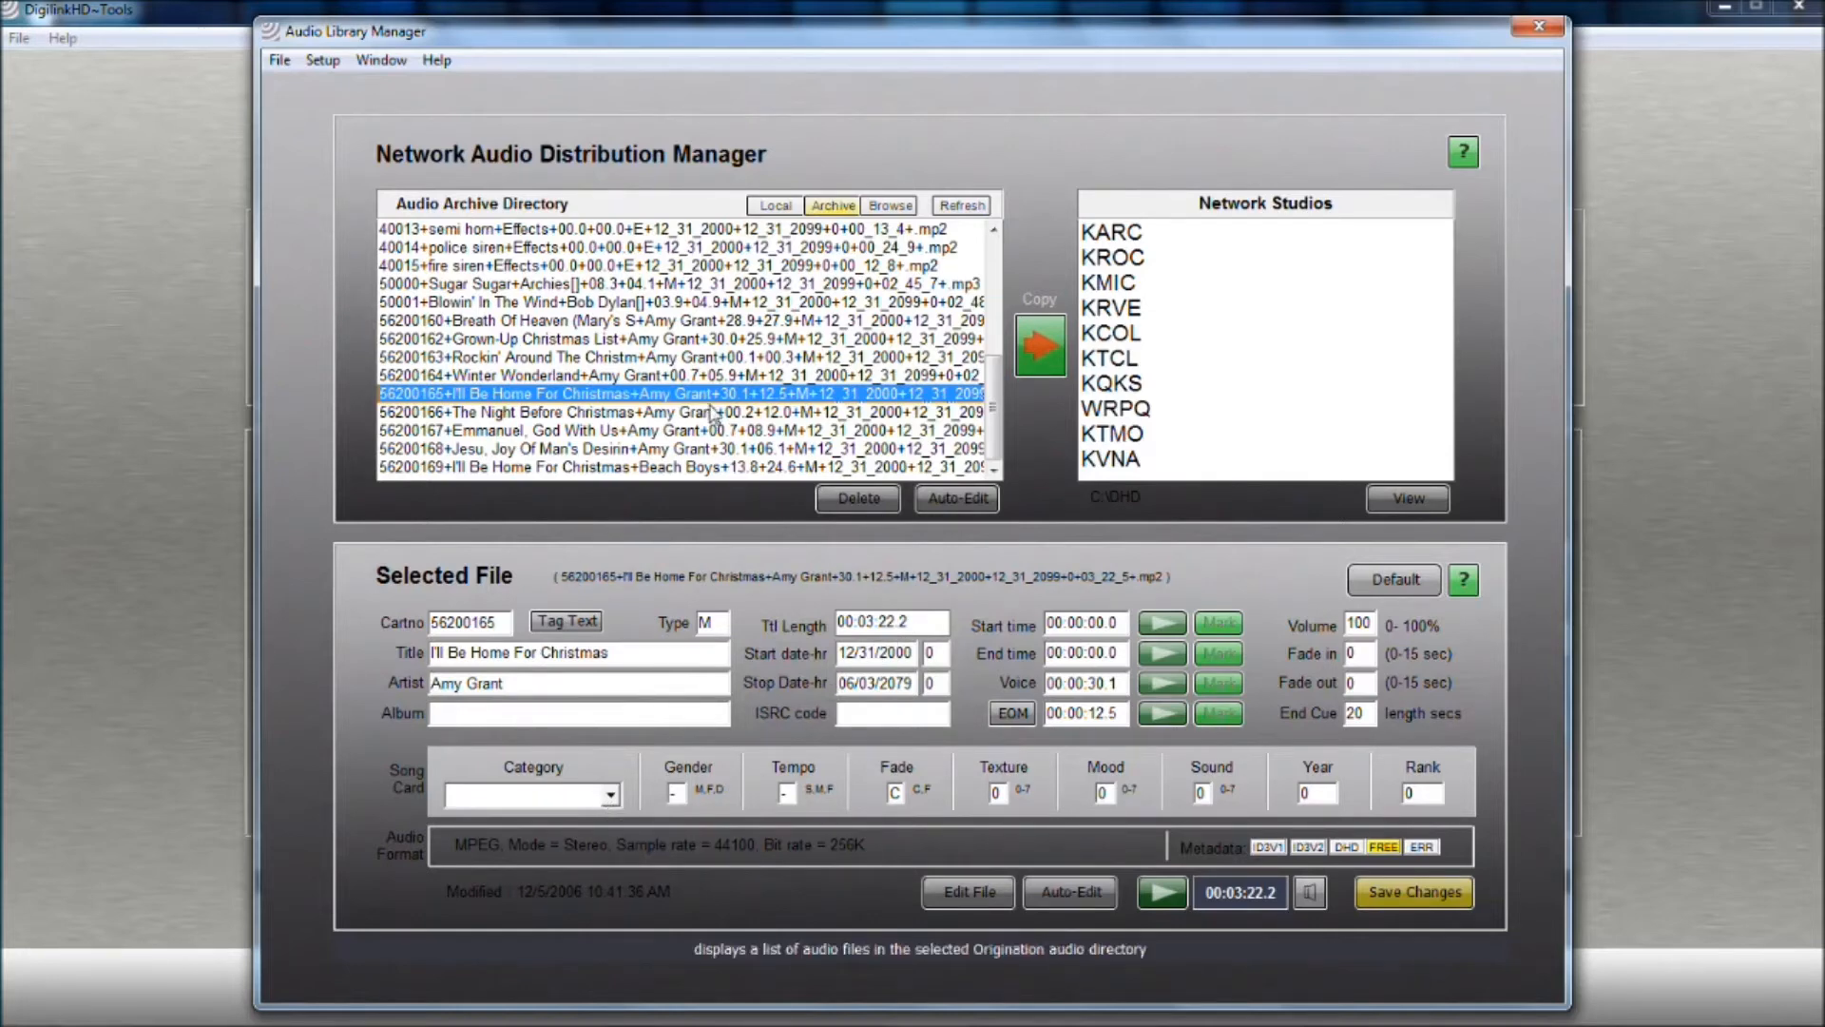
Examine the Mass Assign options for archived files 56200163–56200168 and 56200160–56200168, and finish with only file 50001 selected
{"action": "left_click_drag", "start_coordinate": [703, 358], "coordinate": [713, 449]}
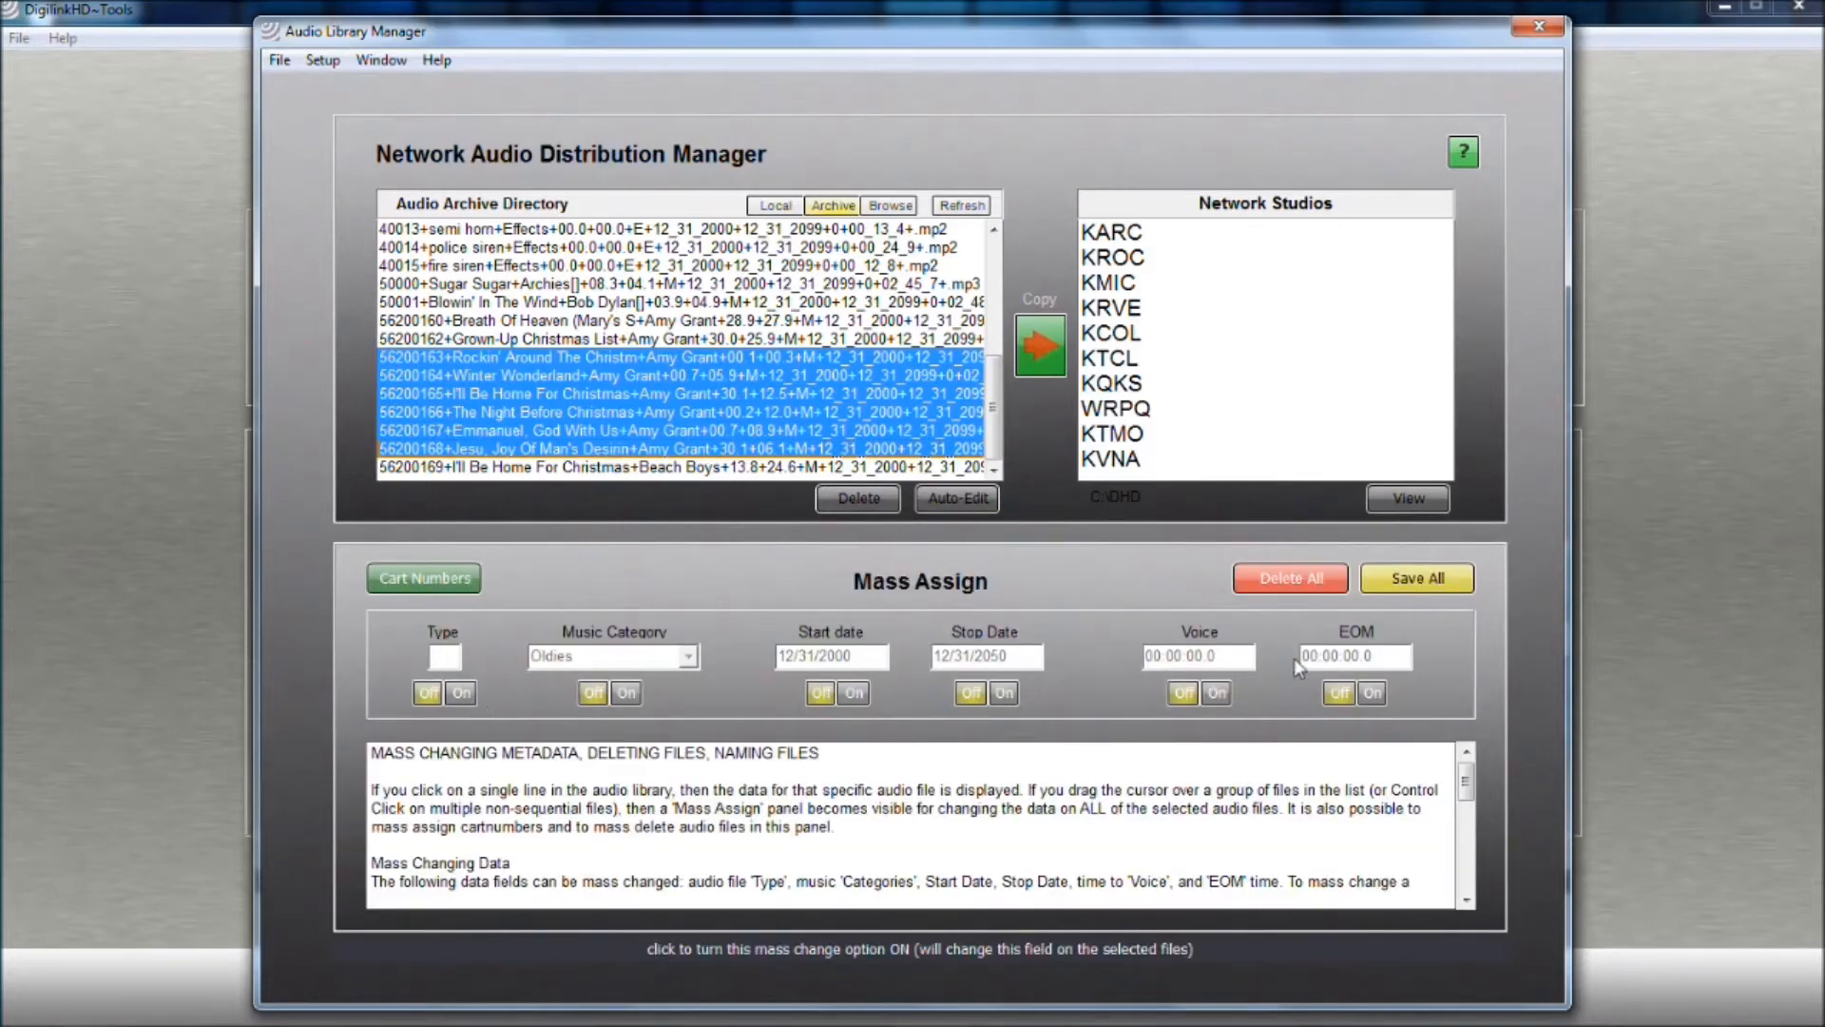
{"action": "left_click", "coordinate": [704, 430]}
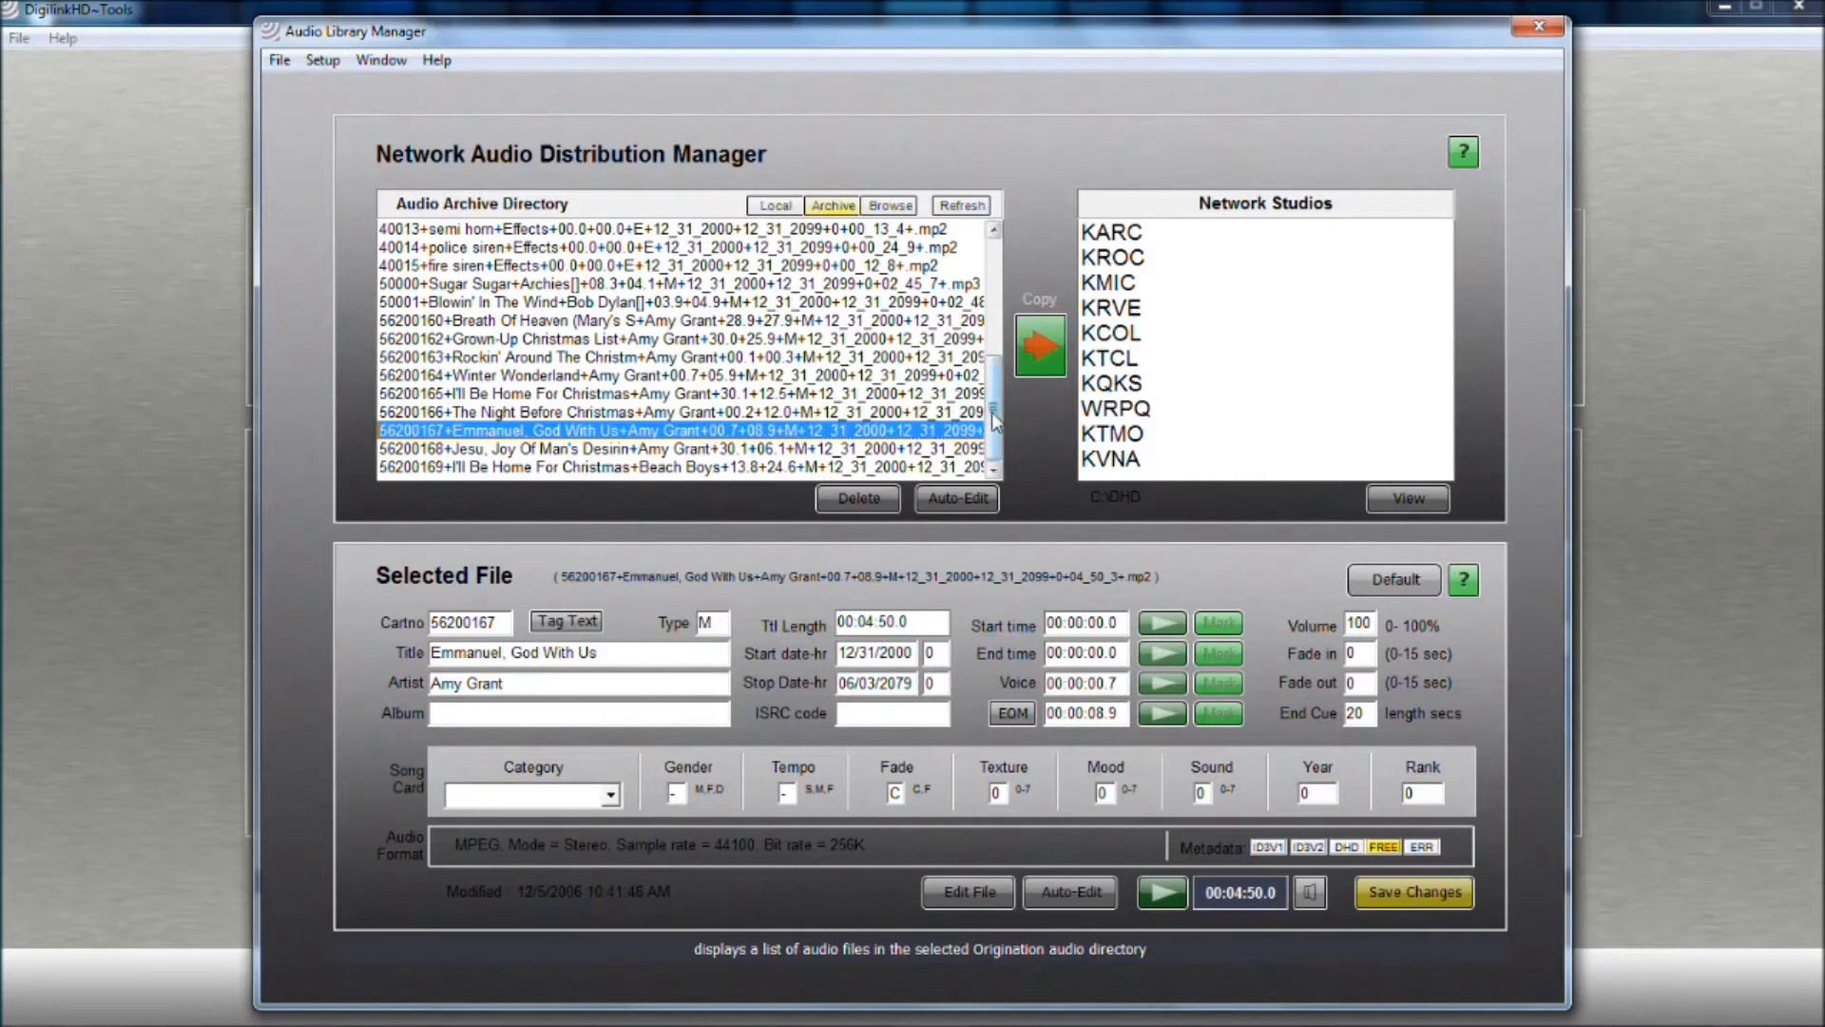
{"action": "left_click", "coordinate": [462, 323]}
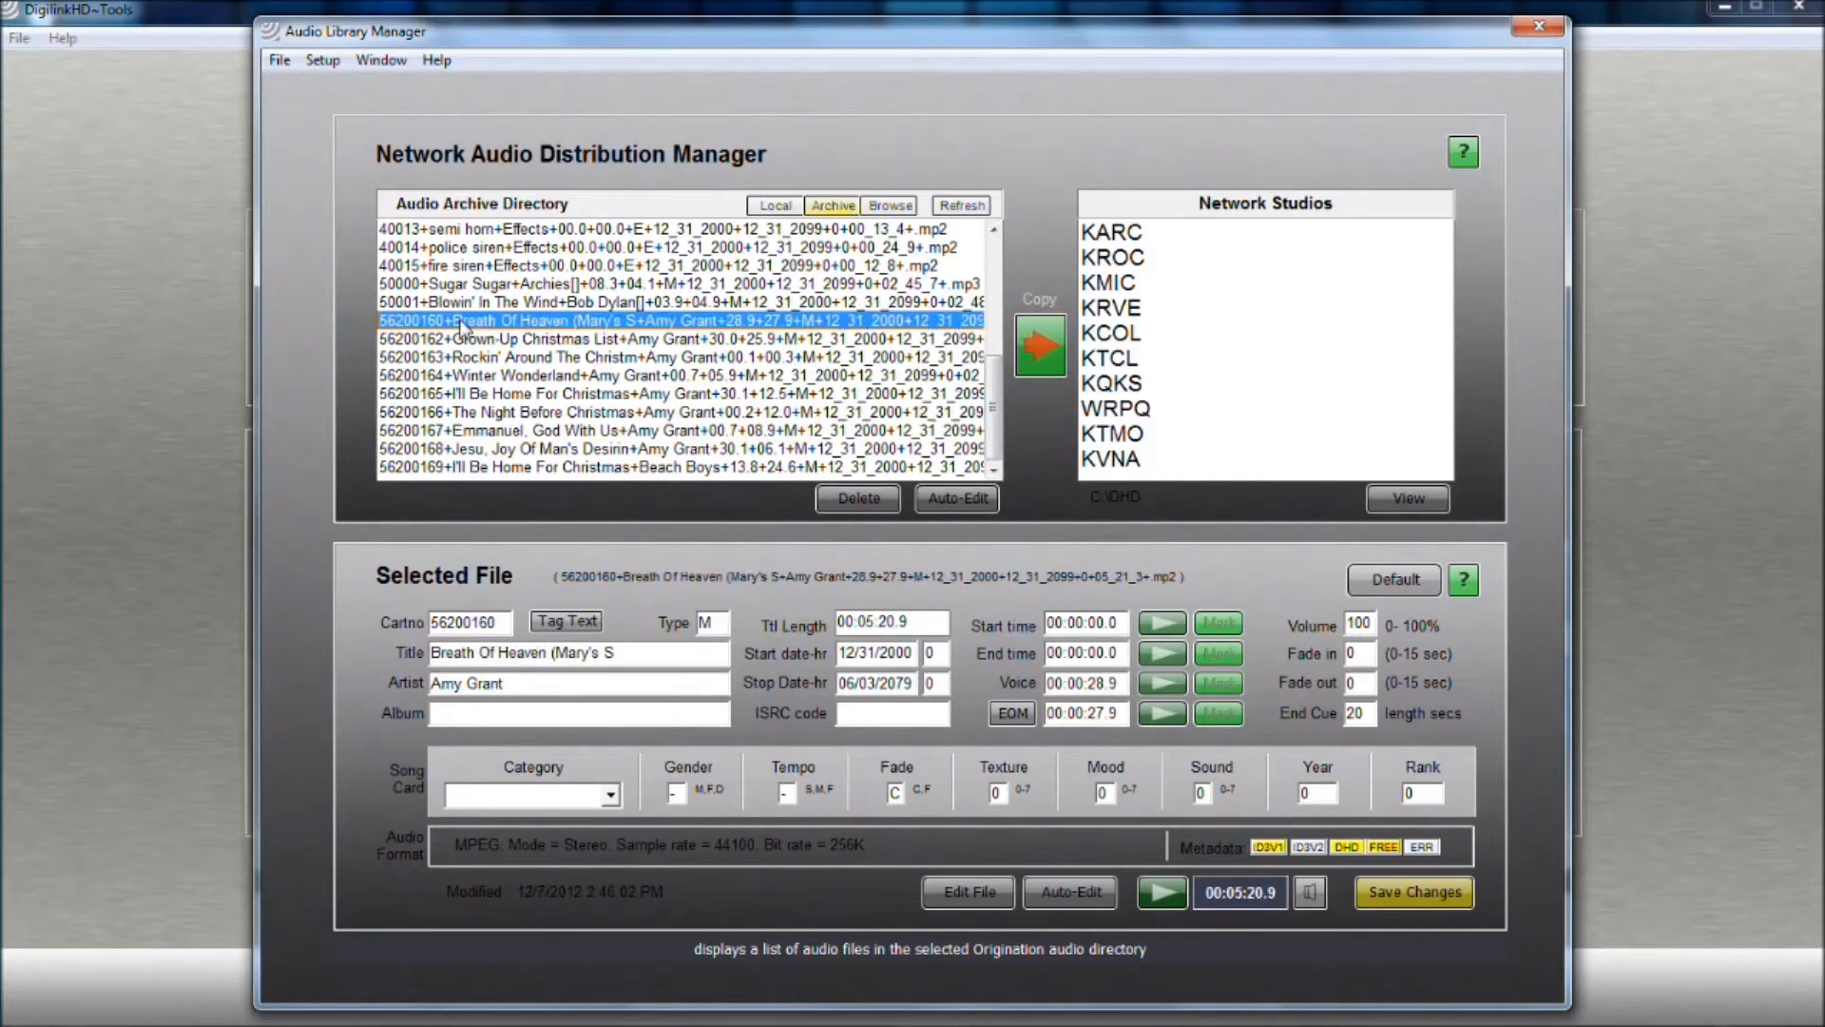
{"action": "left_click", "coordinate": [487, 450], "text": "shift"}
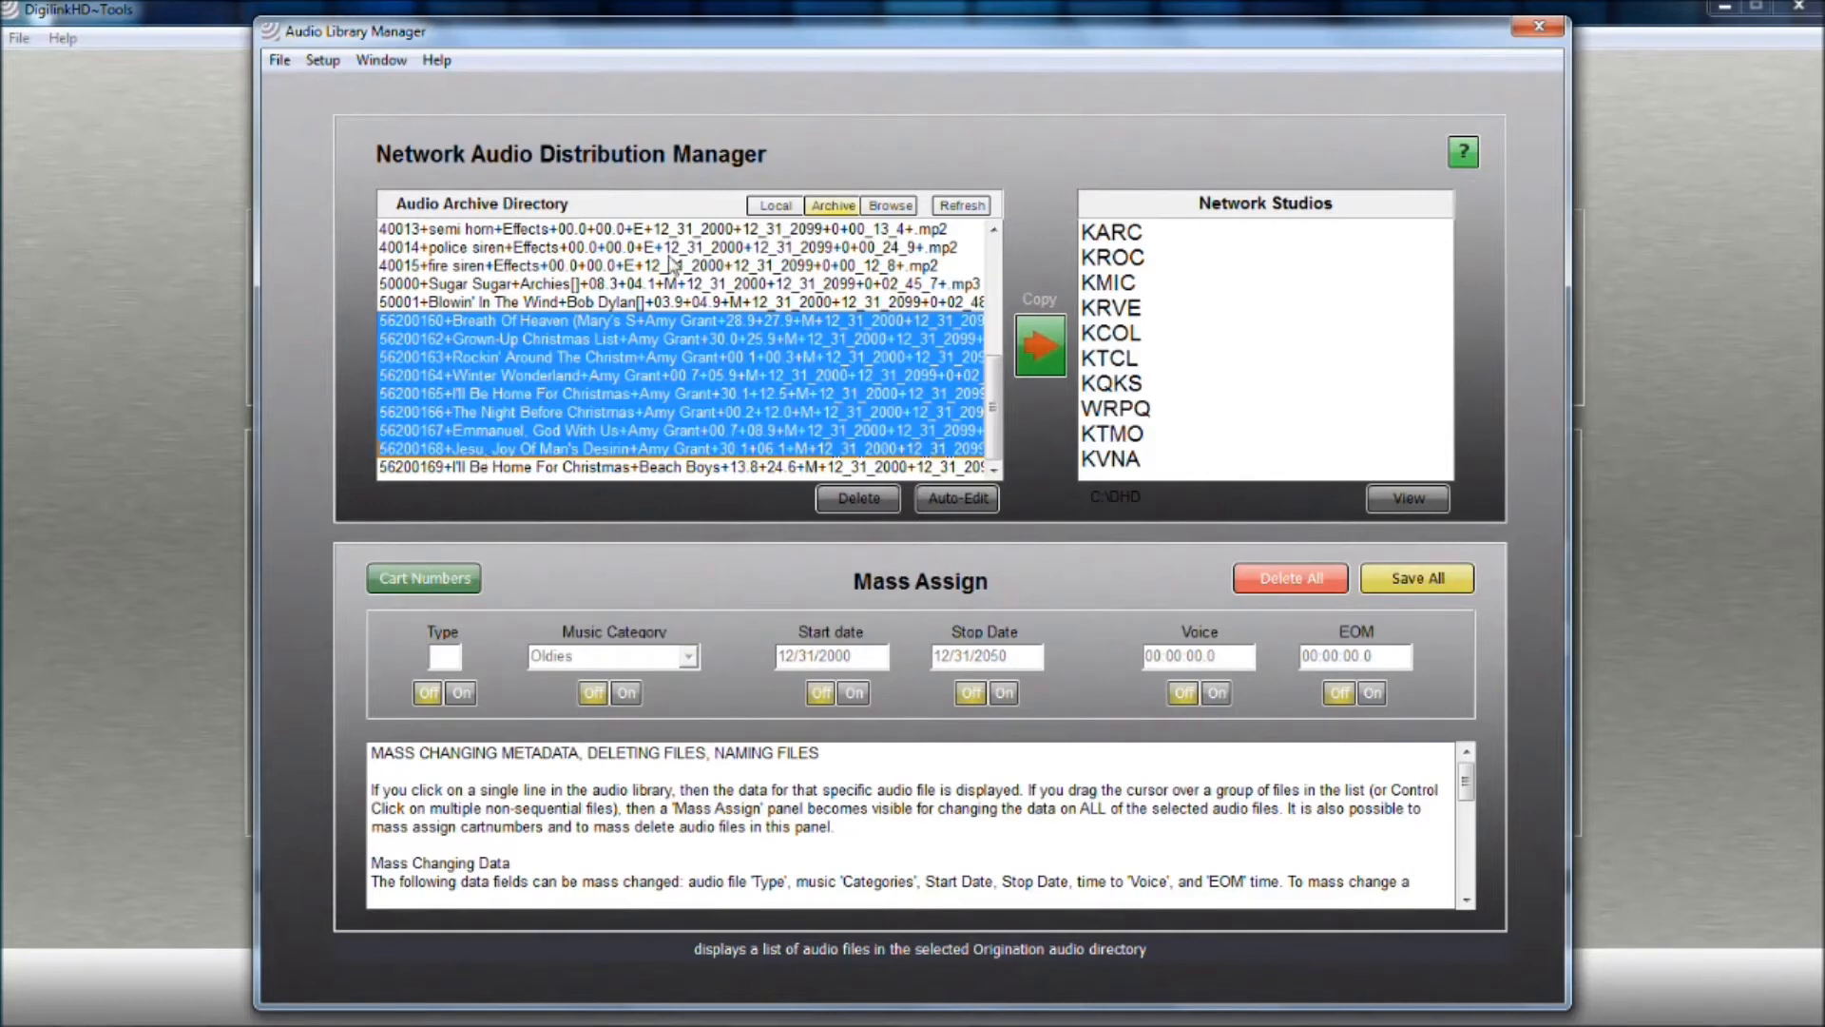
{"action": "left_click", "coordinate": [739, 302]}
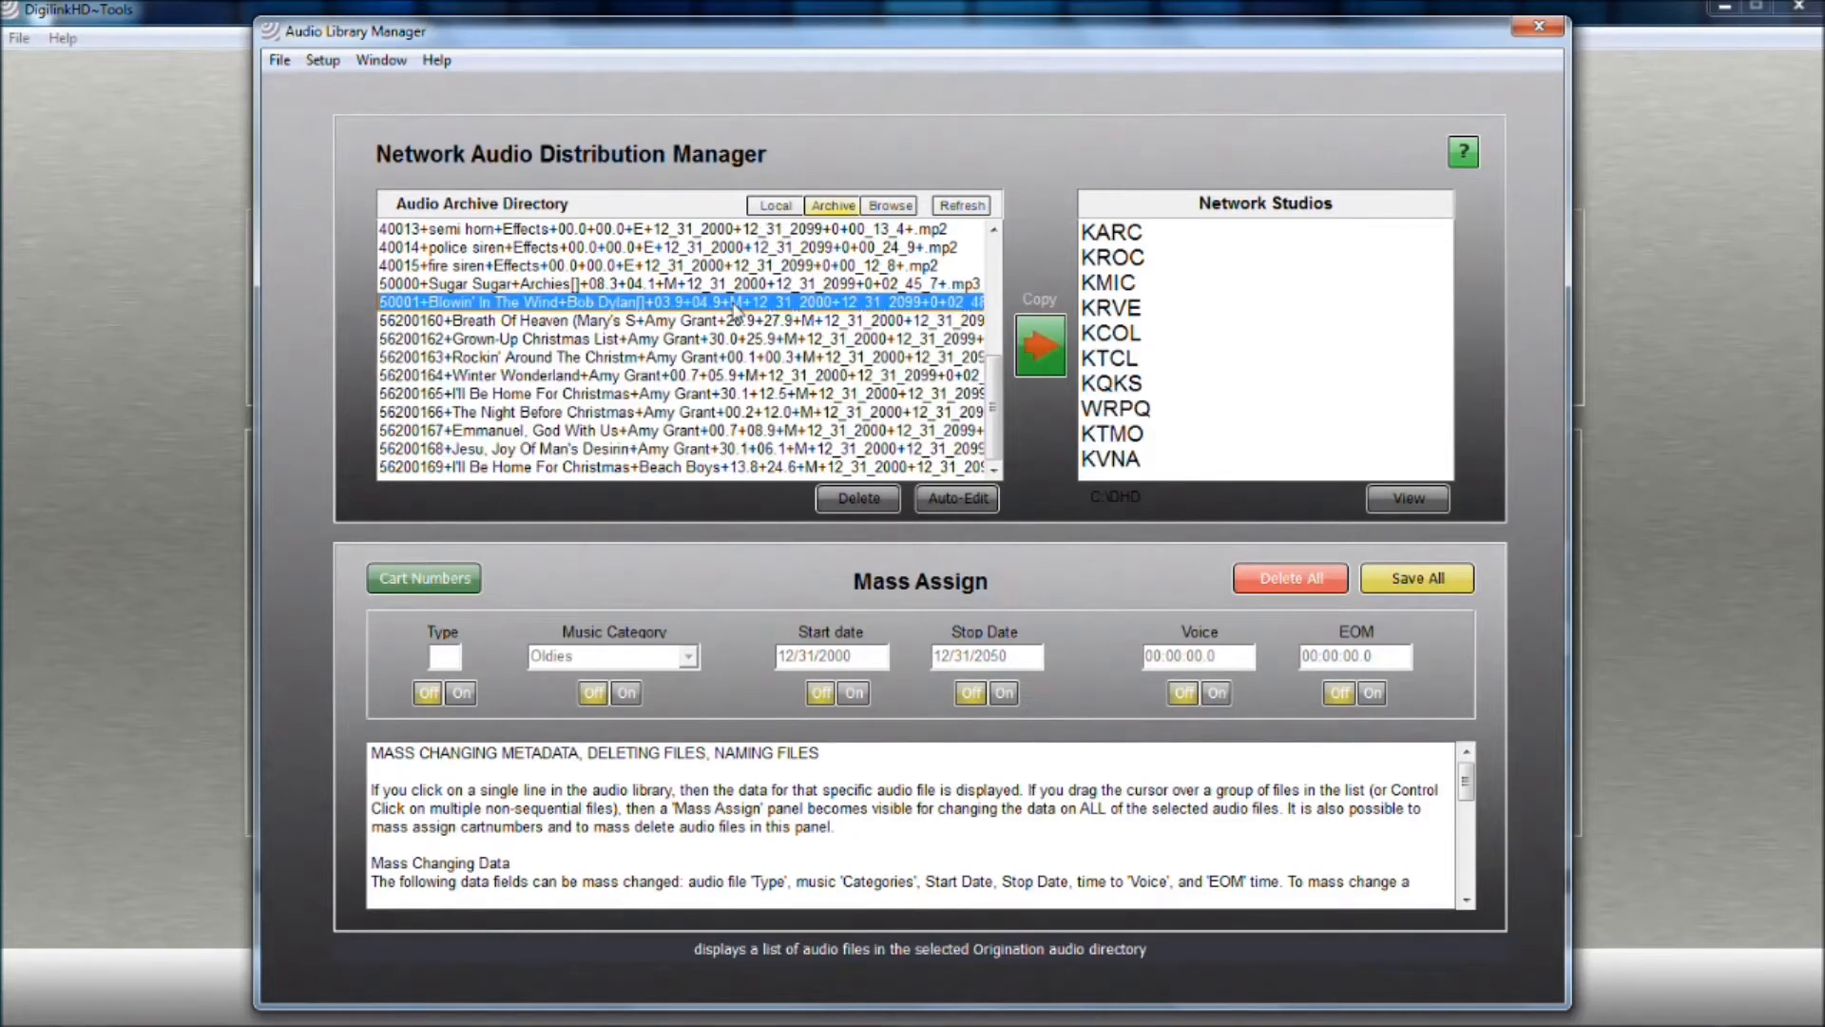
Show the local distribution directory and try the No Change and Delete on-copy options, declining the deletion choice
{"action": "left_click", "coordinate": [777, 206]}
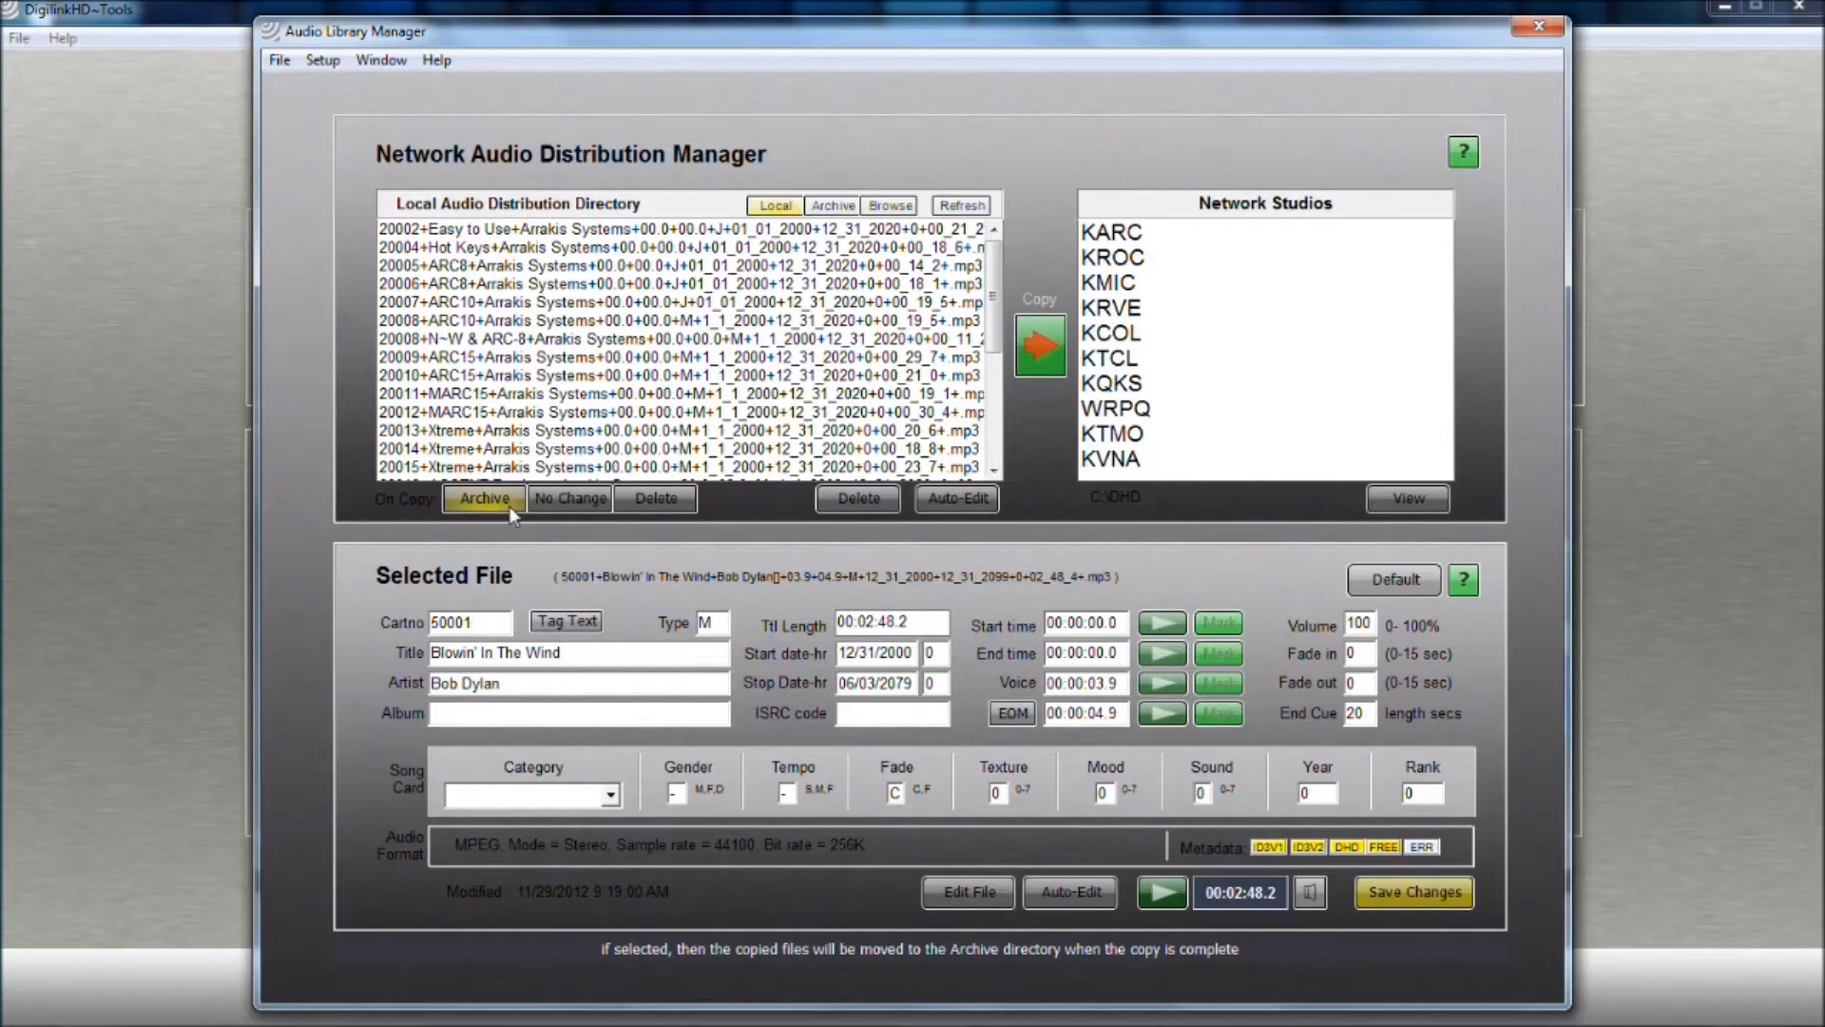
{"action": "left_click", "coordinate": [563, 505]}
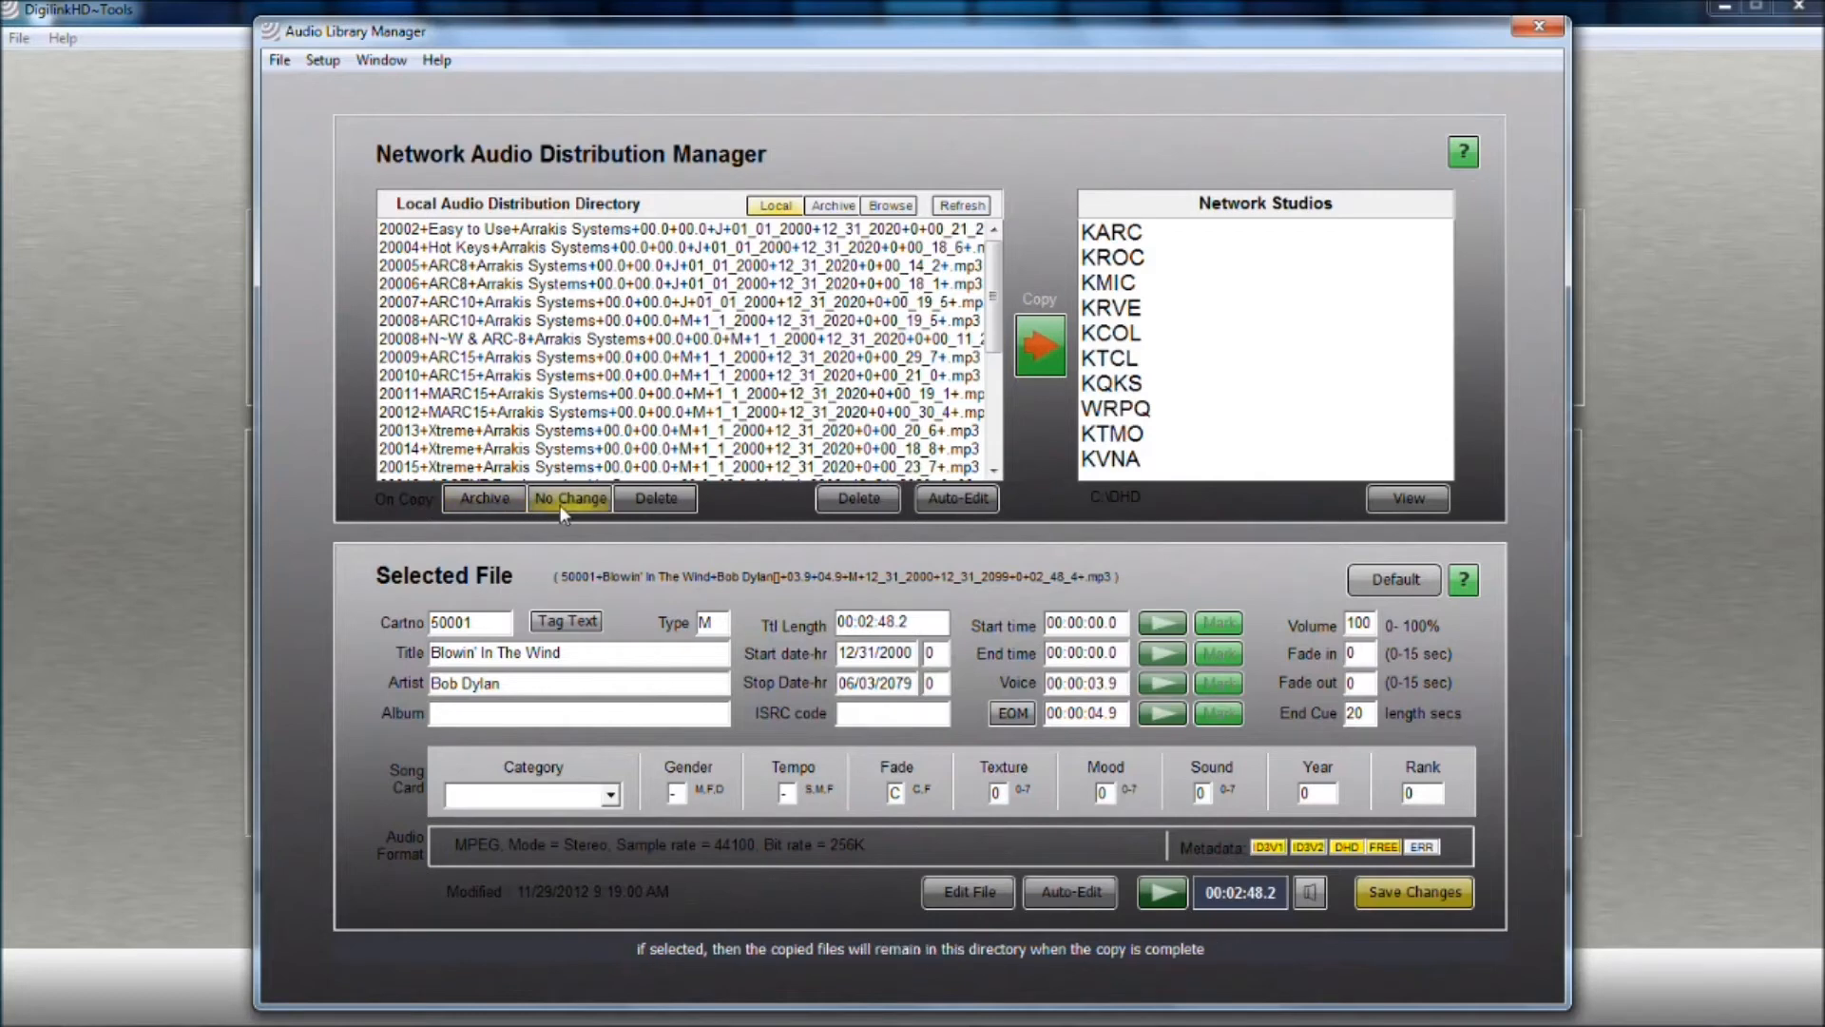
{"action": "left_click", "coordinate": [631, 500]}
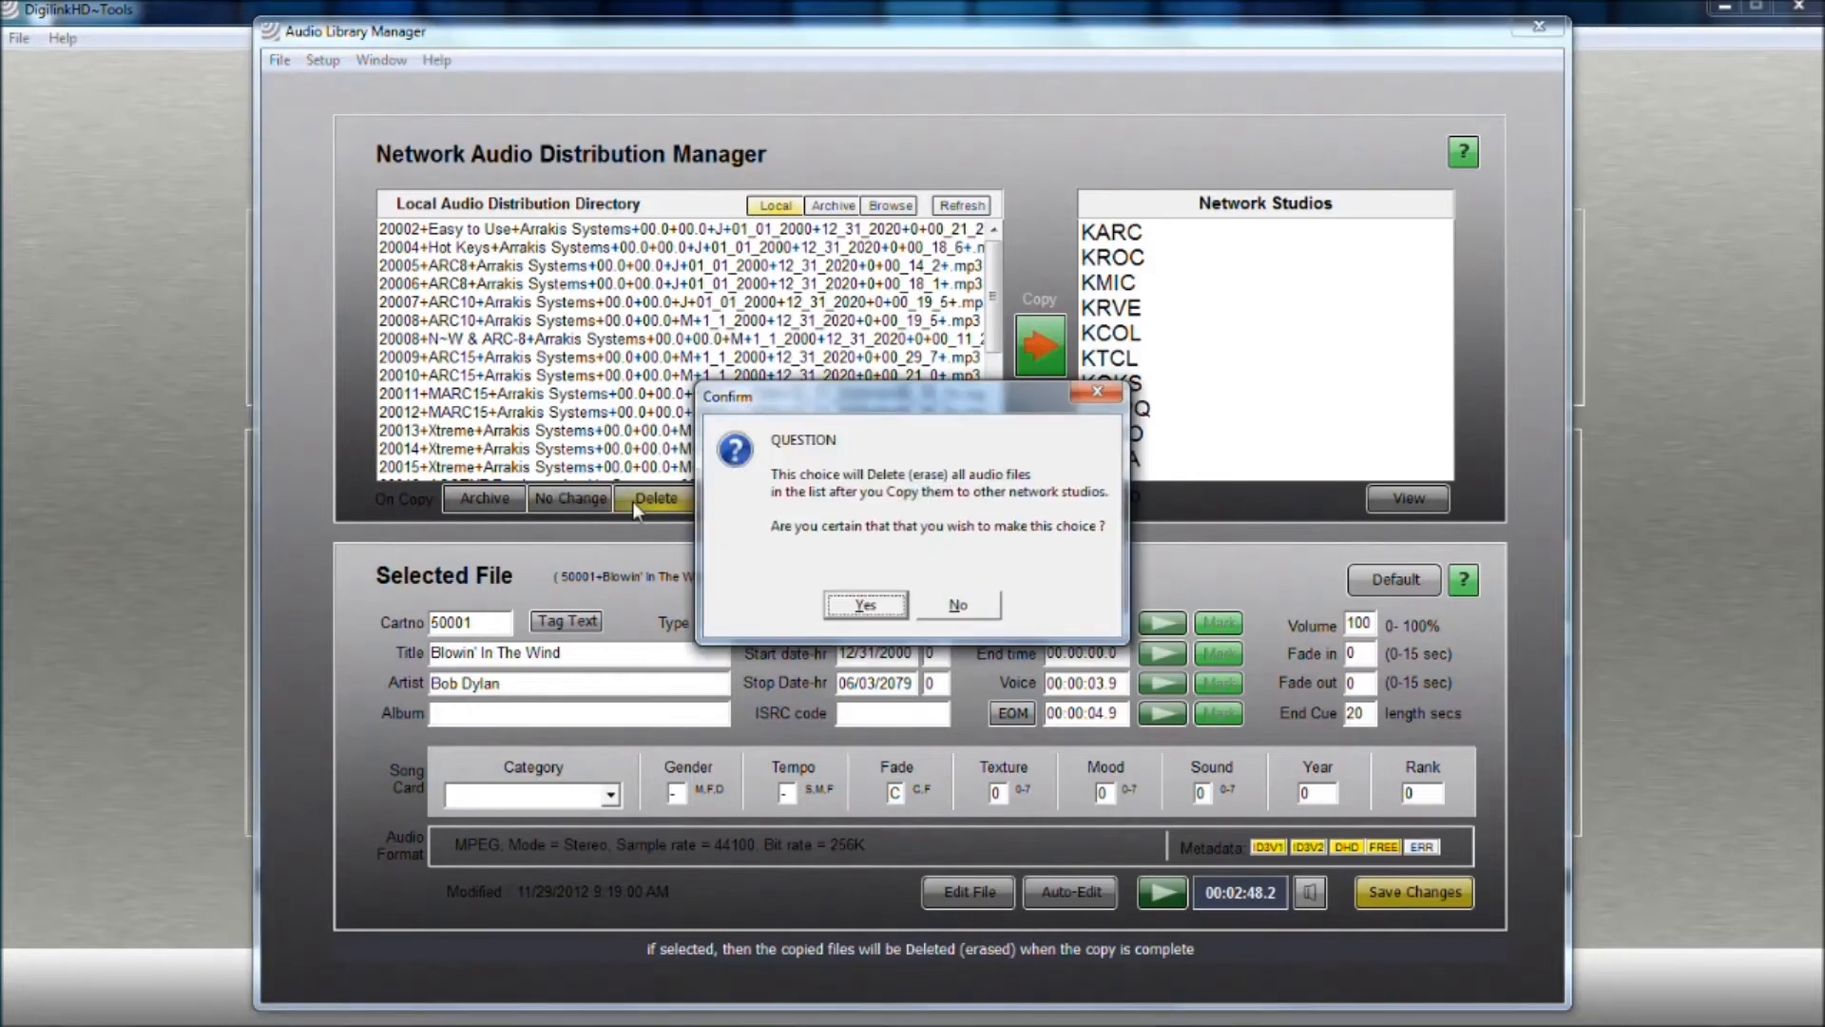
{"action": "left_click", "coordinate": [939, 610]}
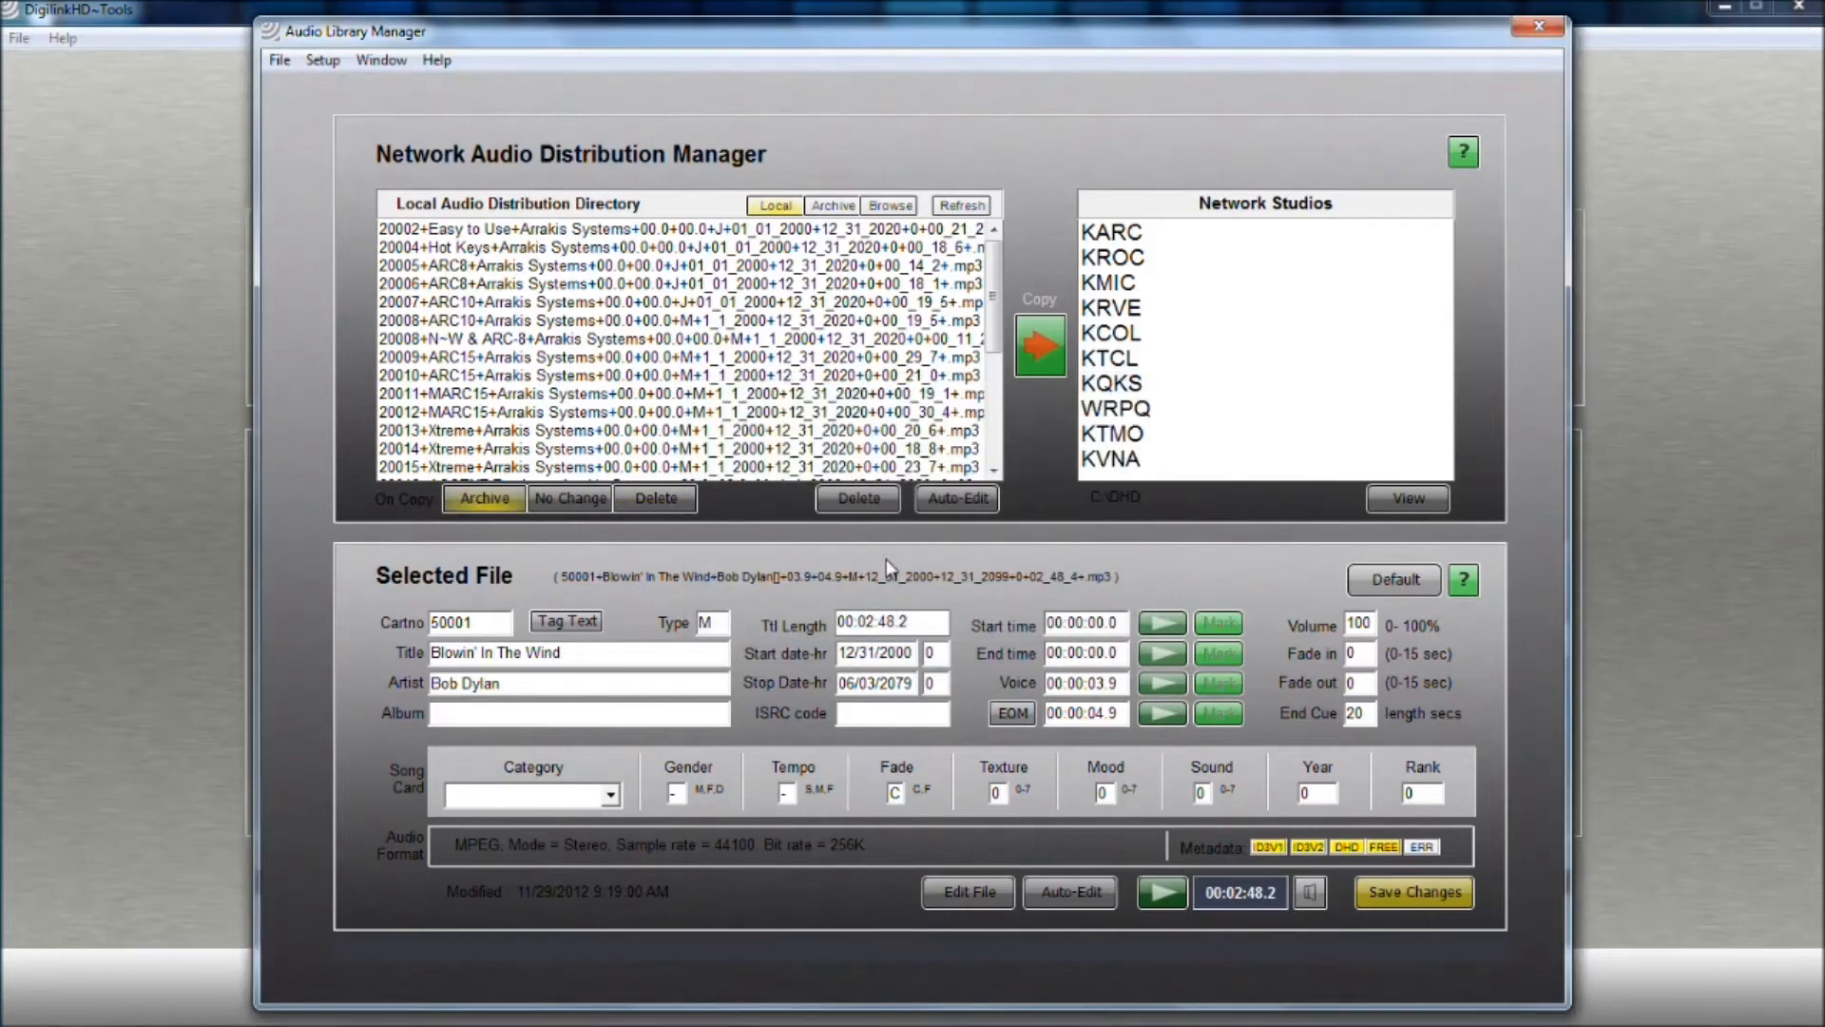
Select local files 20006 ARC8 through 20013 Xtreme and the network studios KARC through KCOL
{"action": "left_click", "coordinate": [750, 283]}
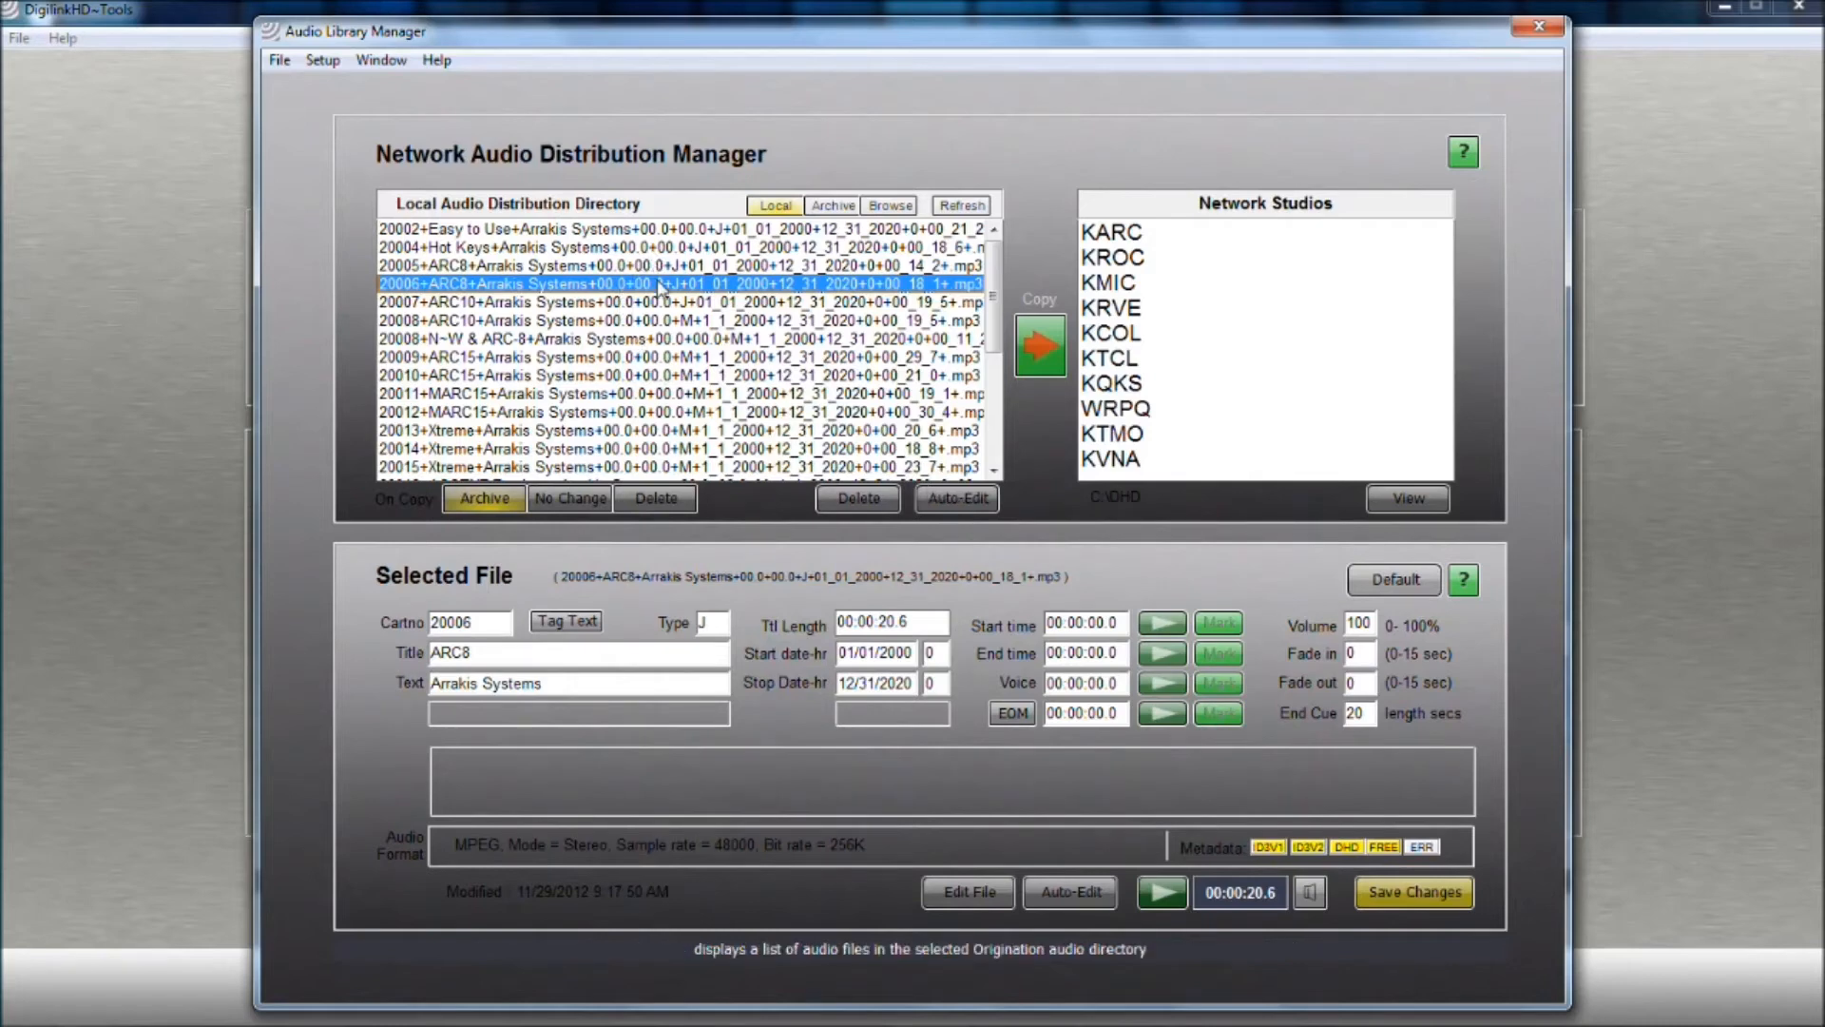
{"action": "left_click", "coordinate": [644, 432], "text": "shift"}
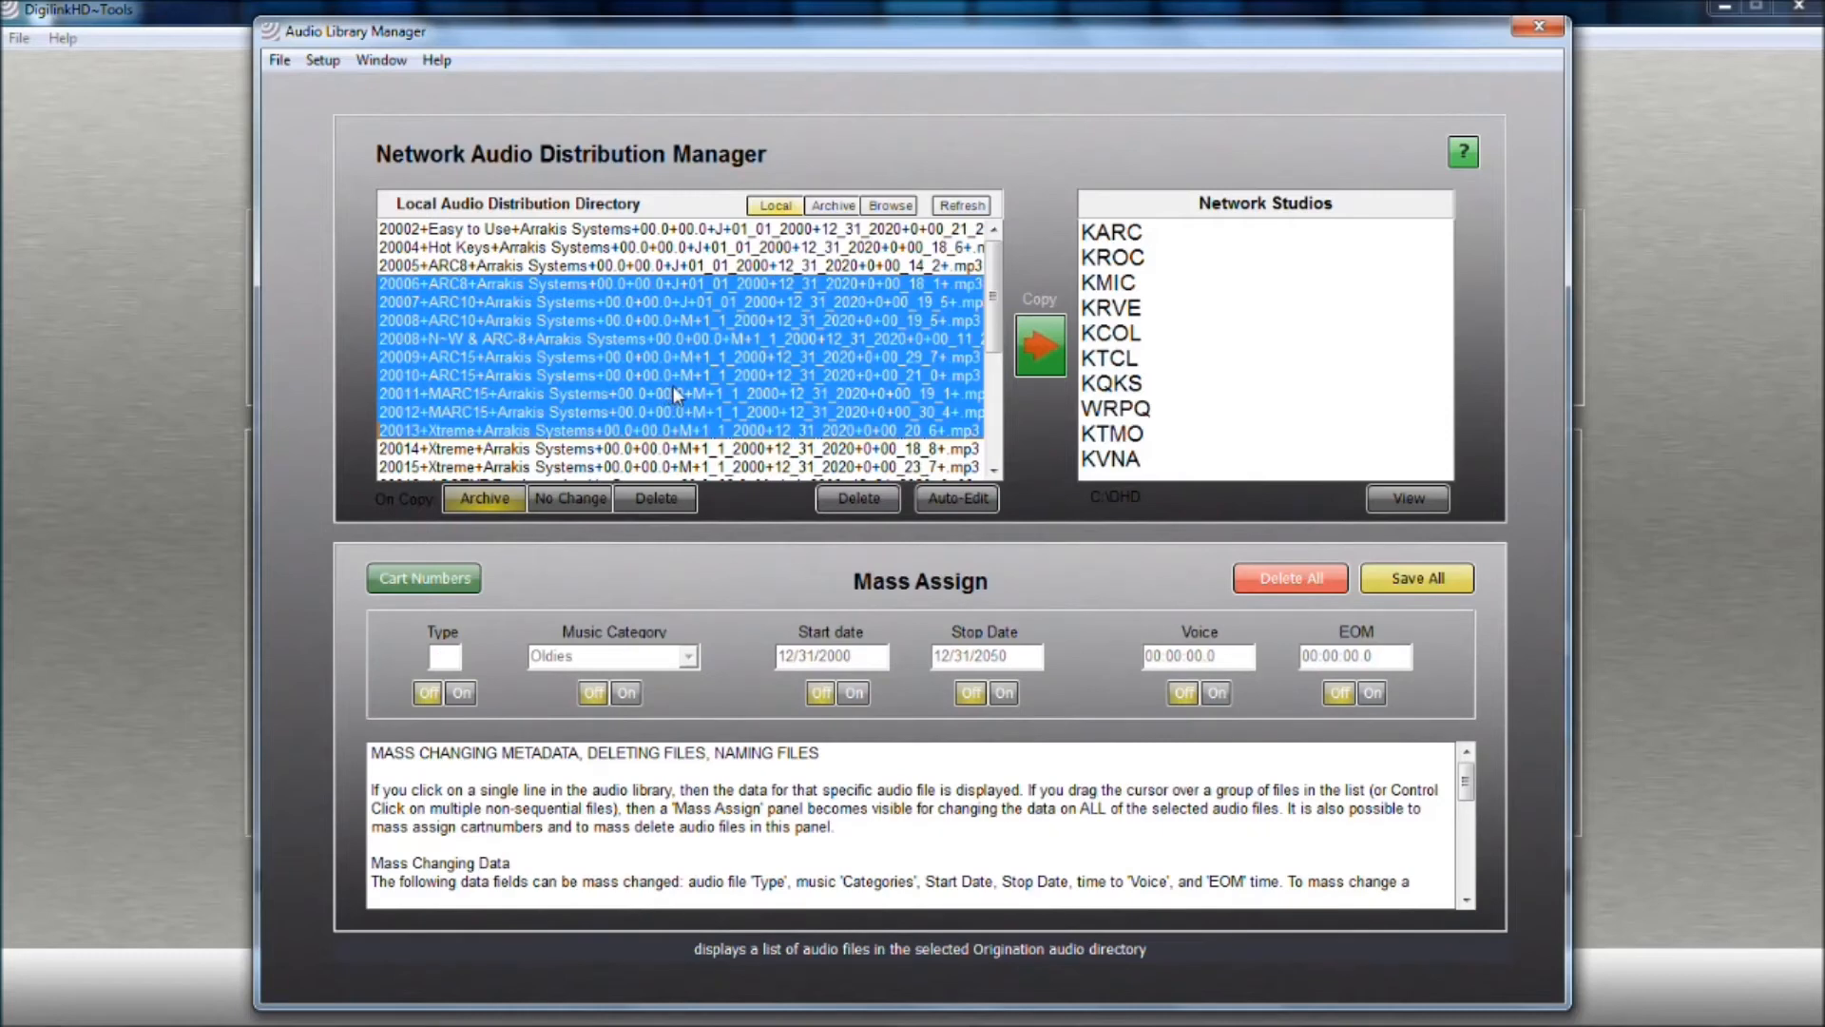
{"action": "left_click", "coordinate": [1110, 239]}
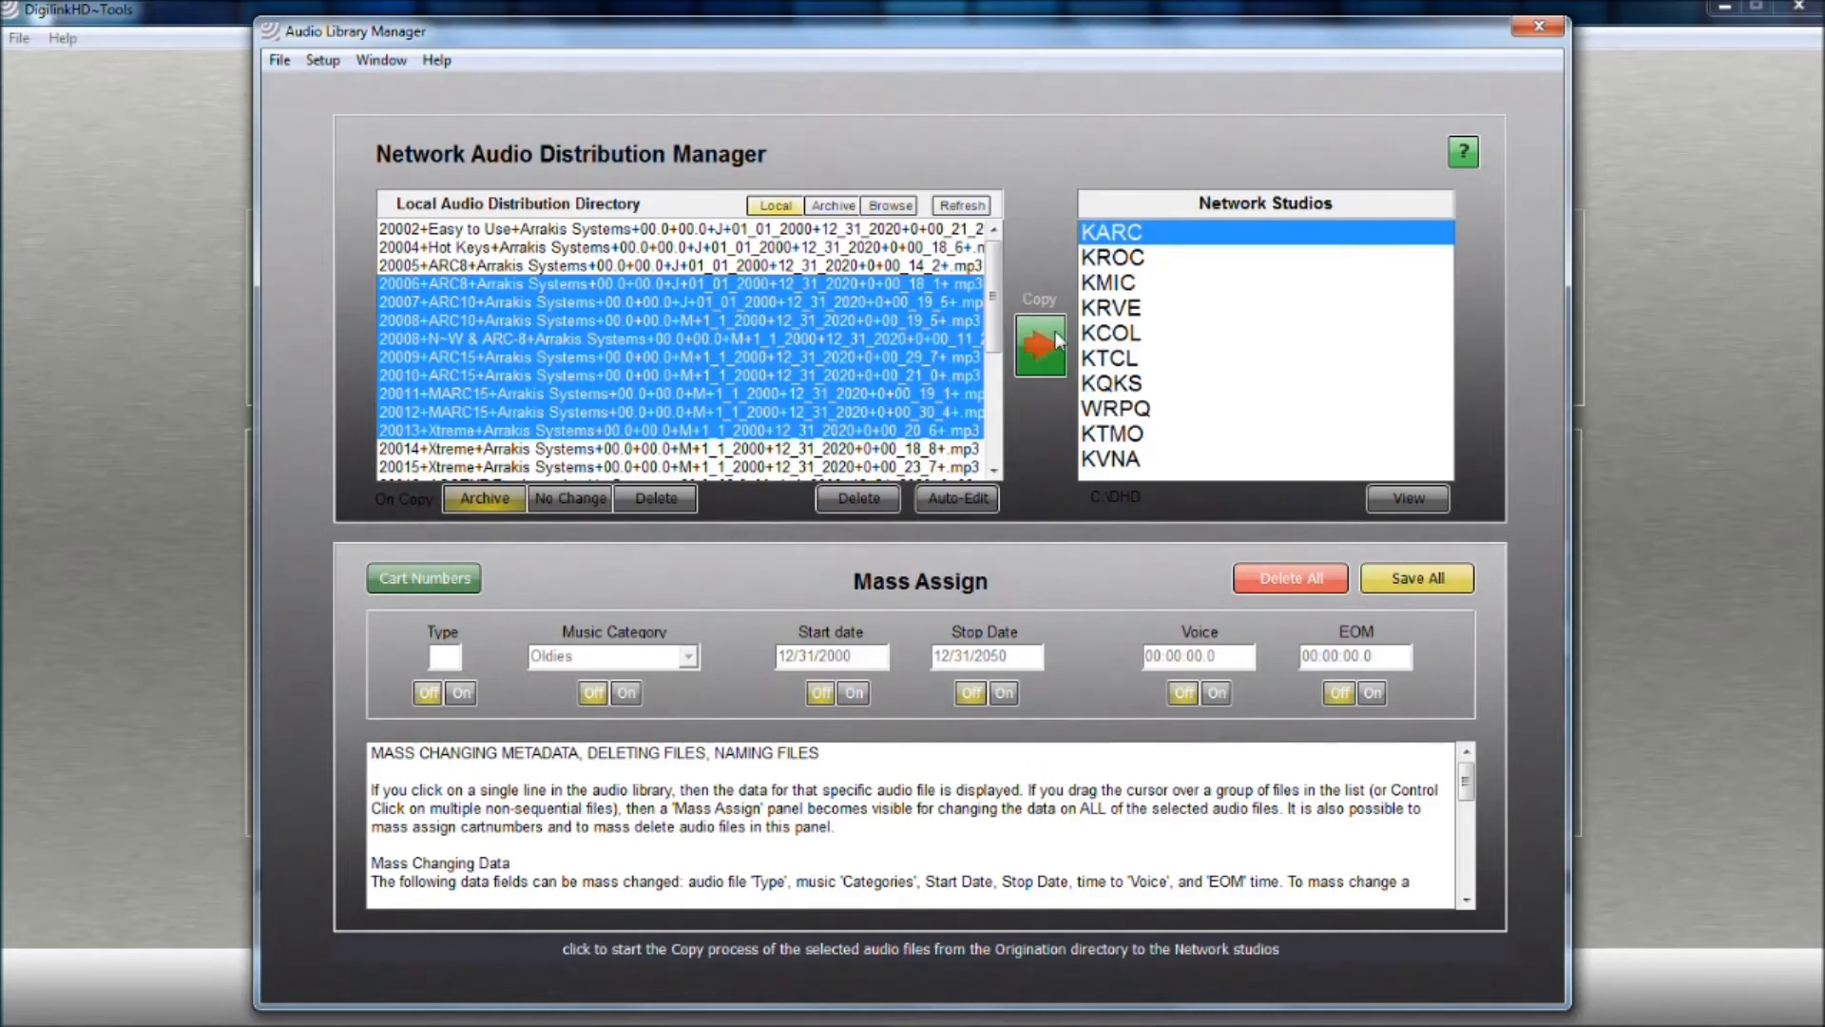
{"action": "left_click", "coordinate": [1121, 334], "text": "shift"}
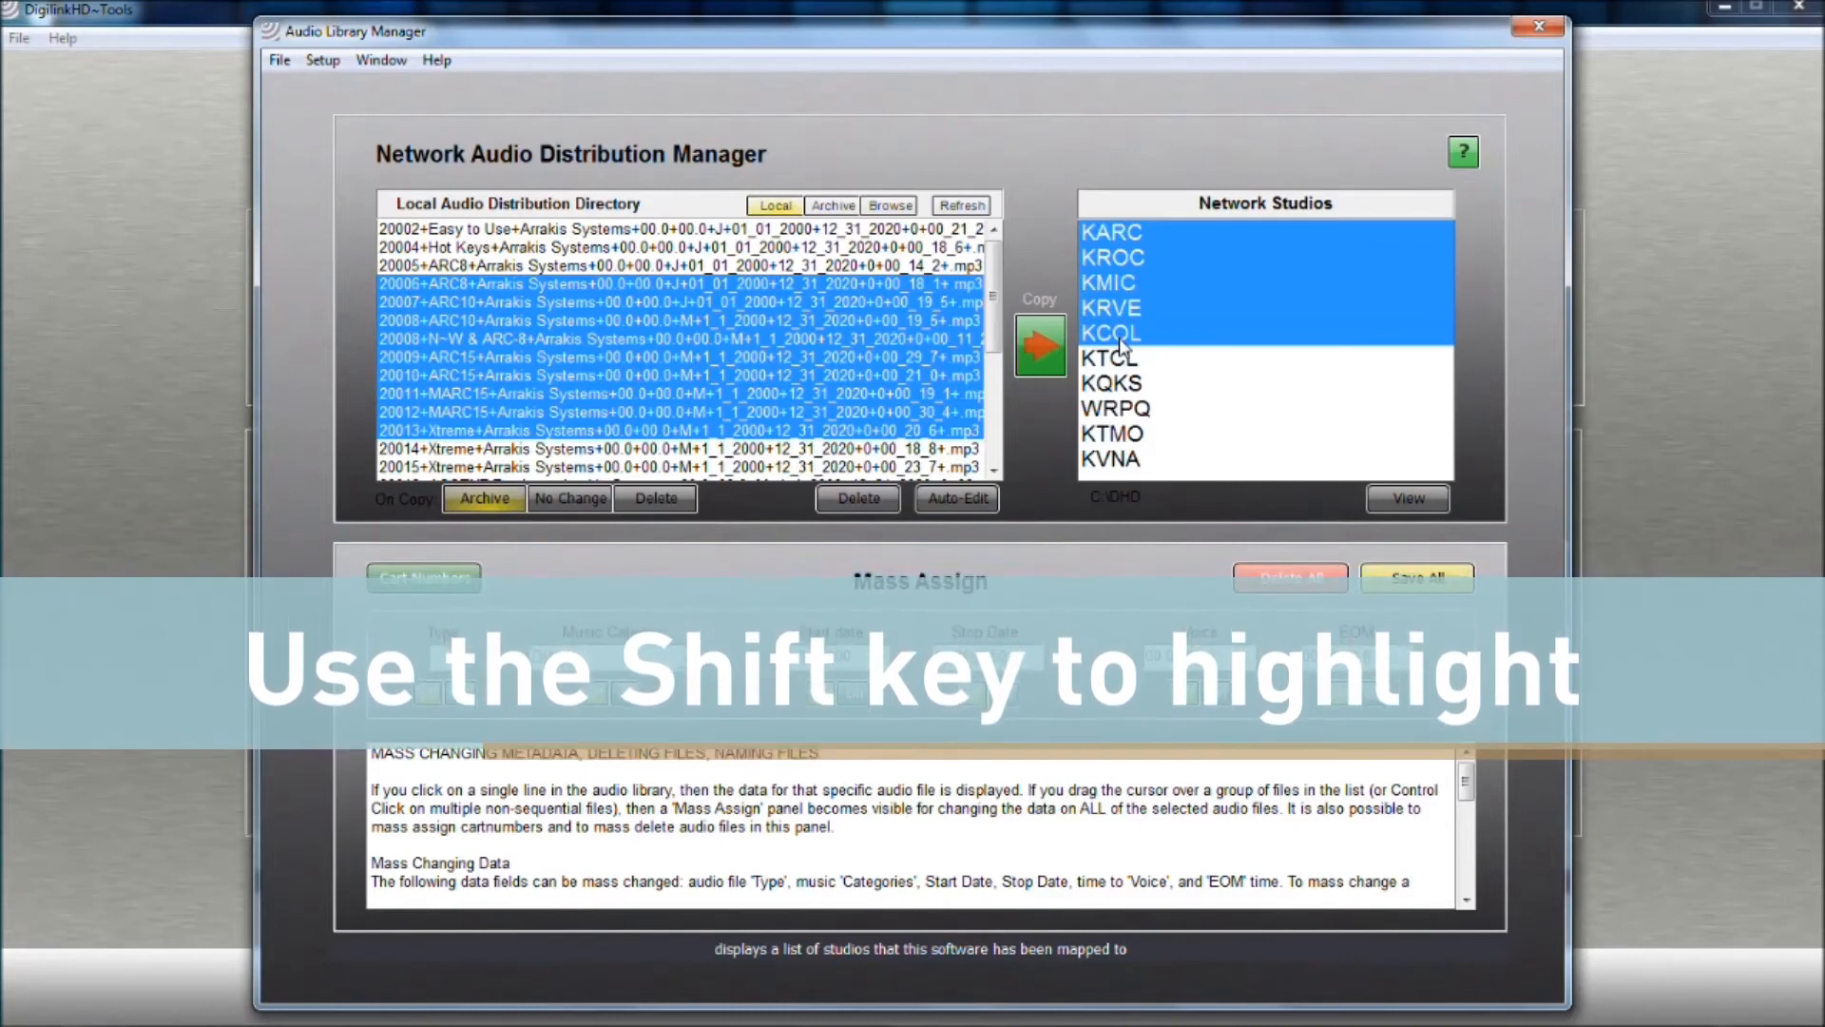
Exclude KMIC and add KQKS and KTMO in the studio selection, and exclude files 20008 ARC10, 20010 and 20011 from the file selection
{"action": "left_click", "coordinate": [1124, 285], "text": "ctrl"}
{"action": "left_click", "coordinate": [1121, 384], "text": "ctrl"}
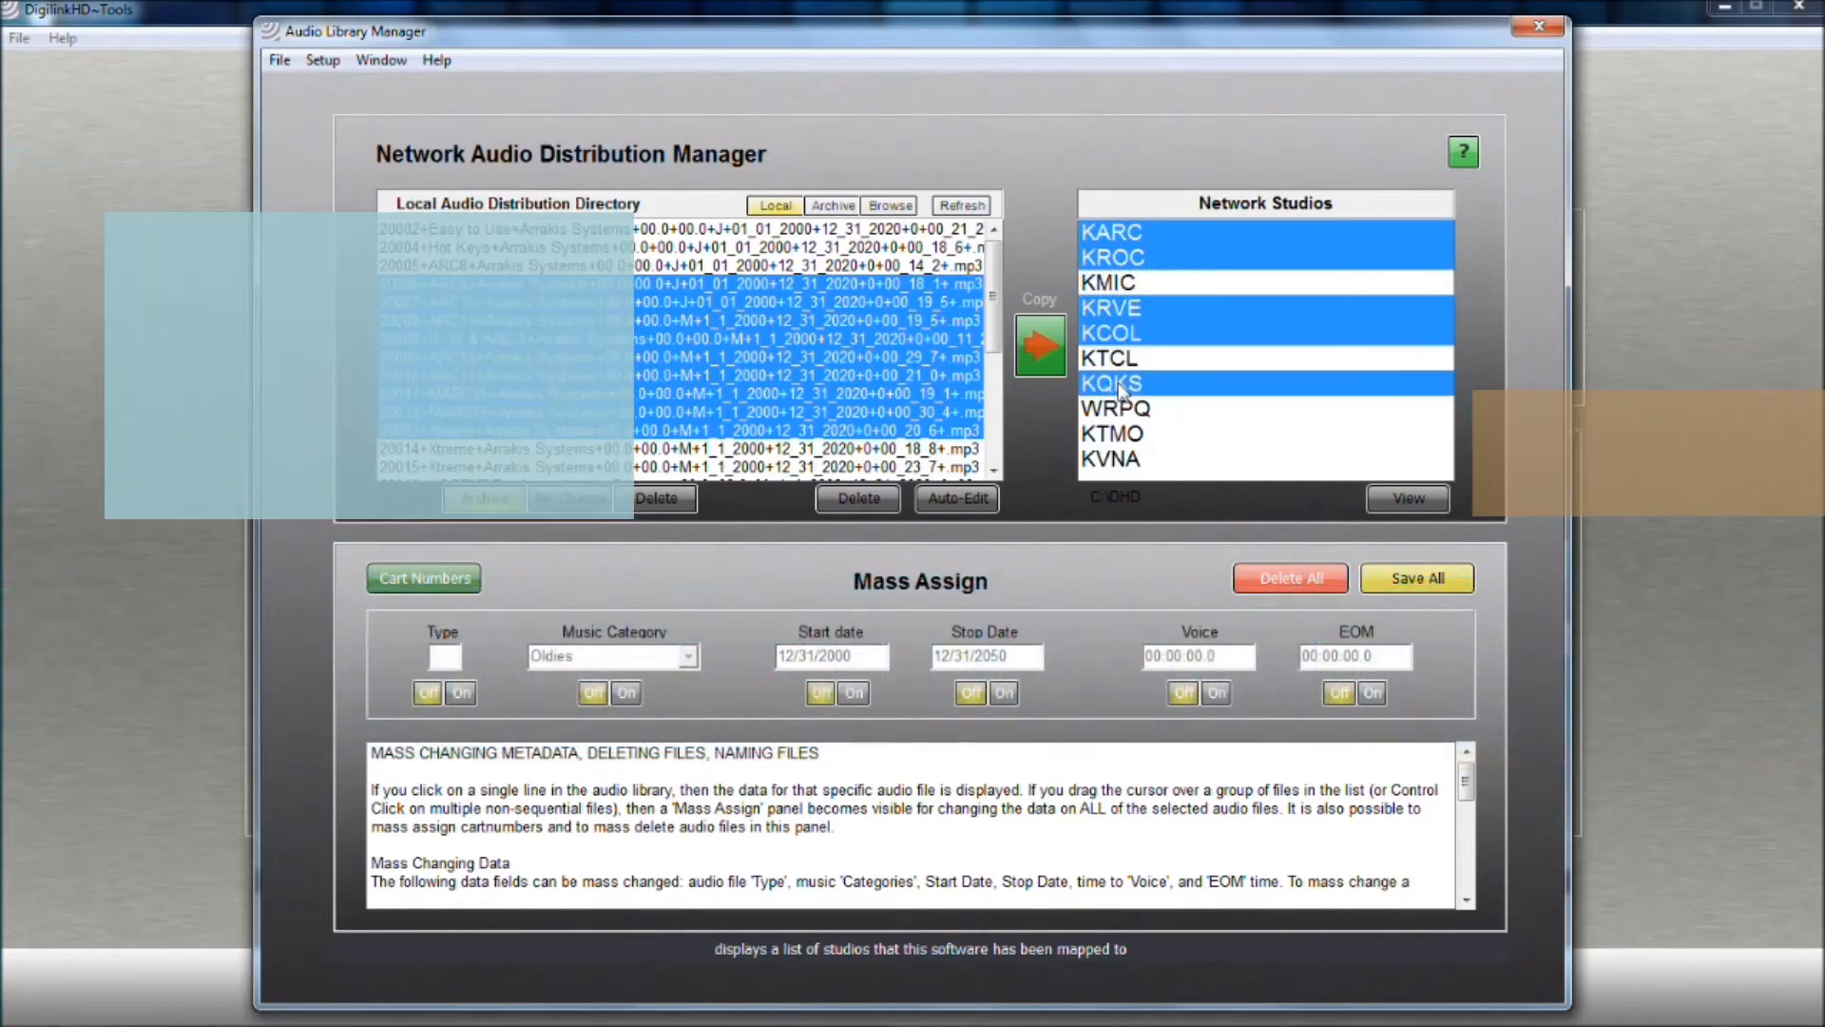
{"action": "left_click", "coordinate": [1112, 433], "text": "ctrl"}
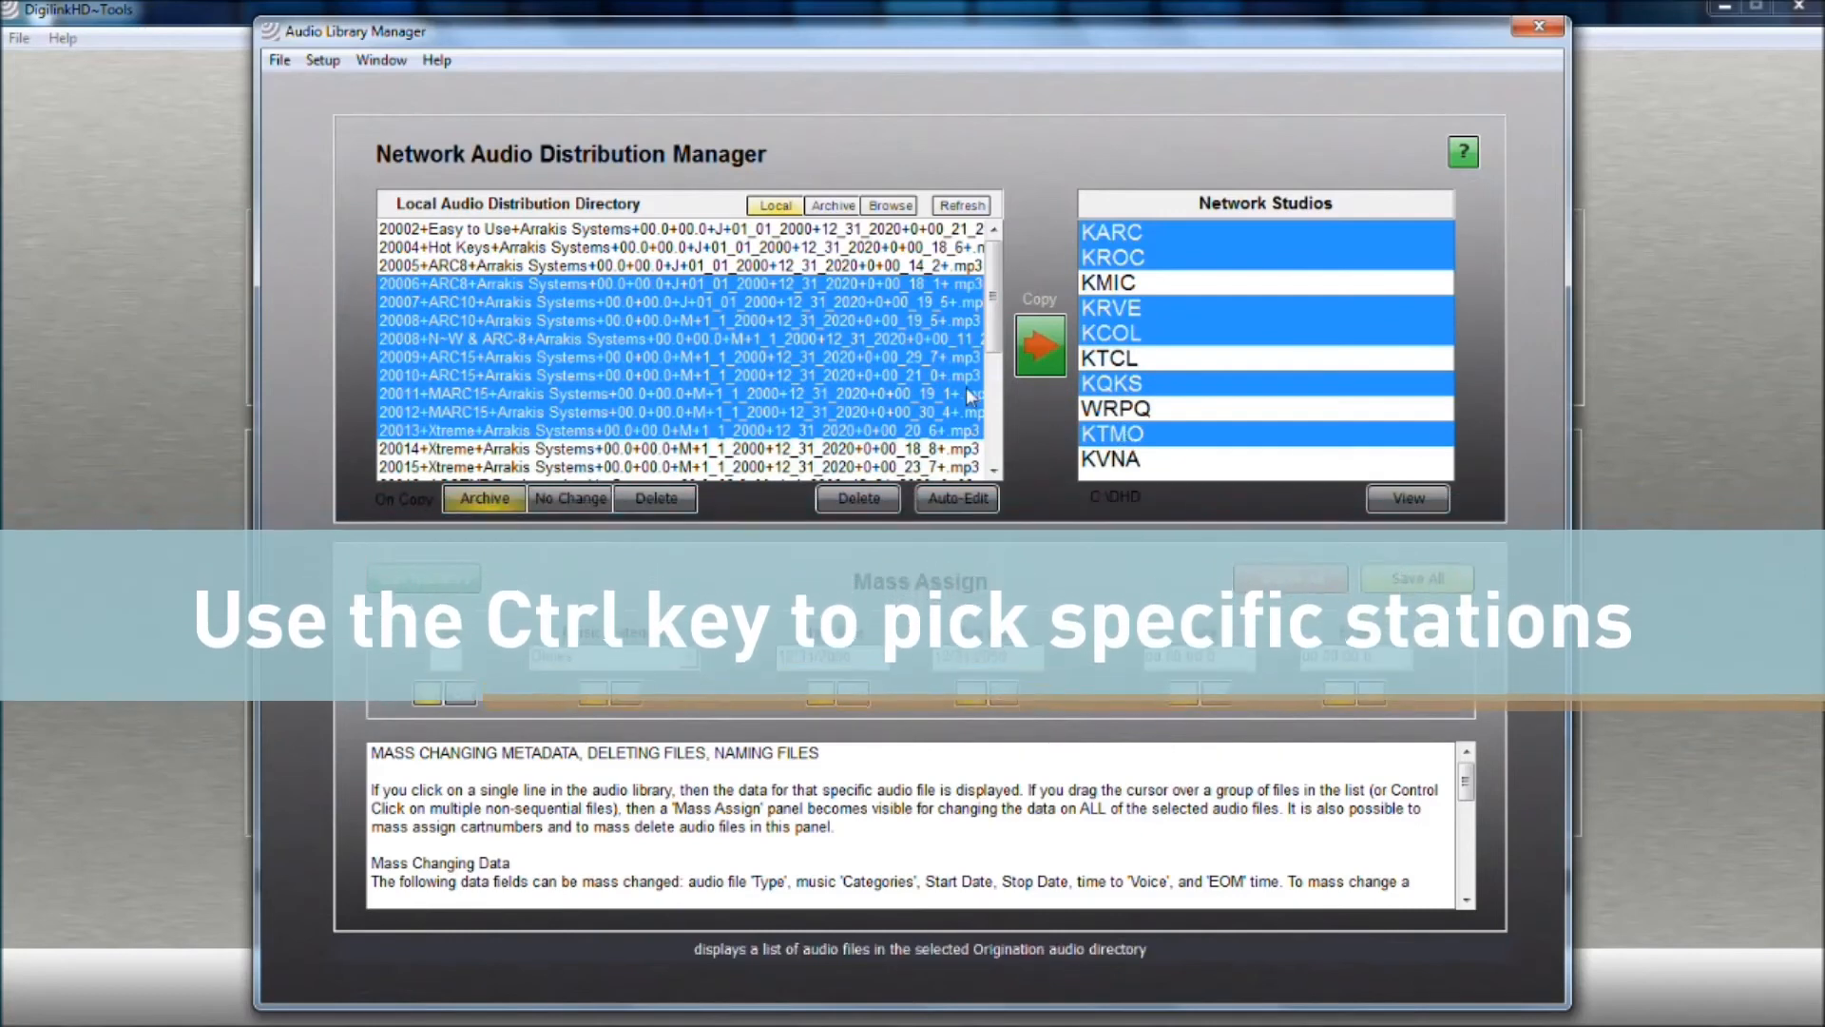
{"action": "left_click", "coordinate": [664, 322], "text": "ctrl"}
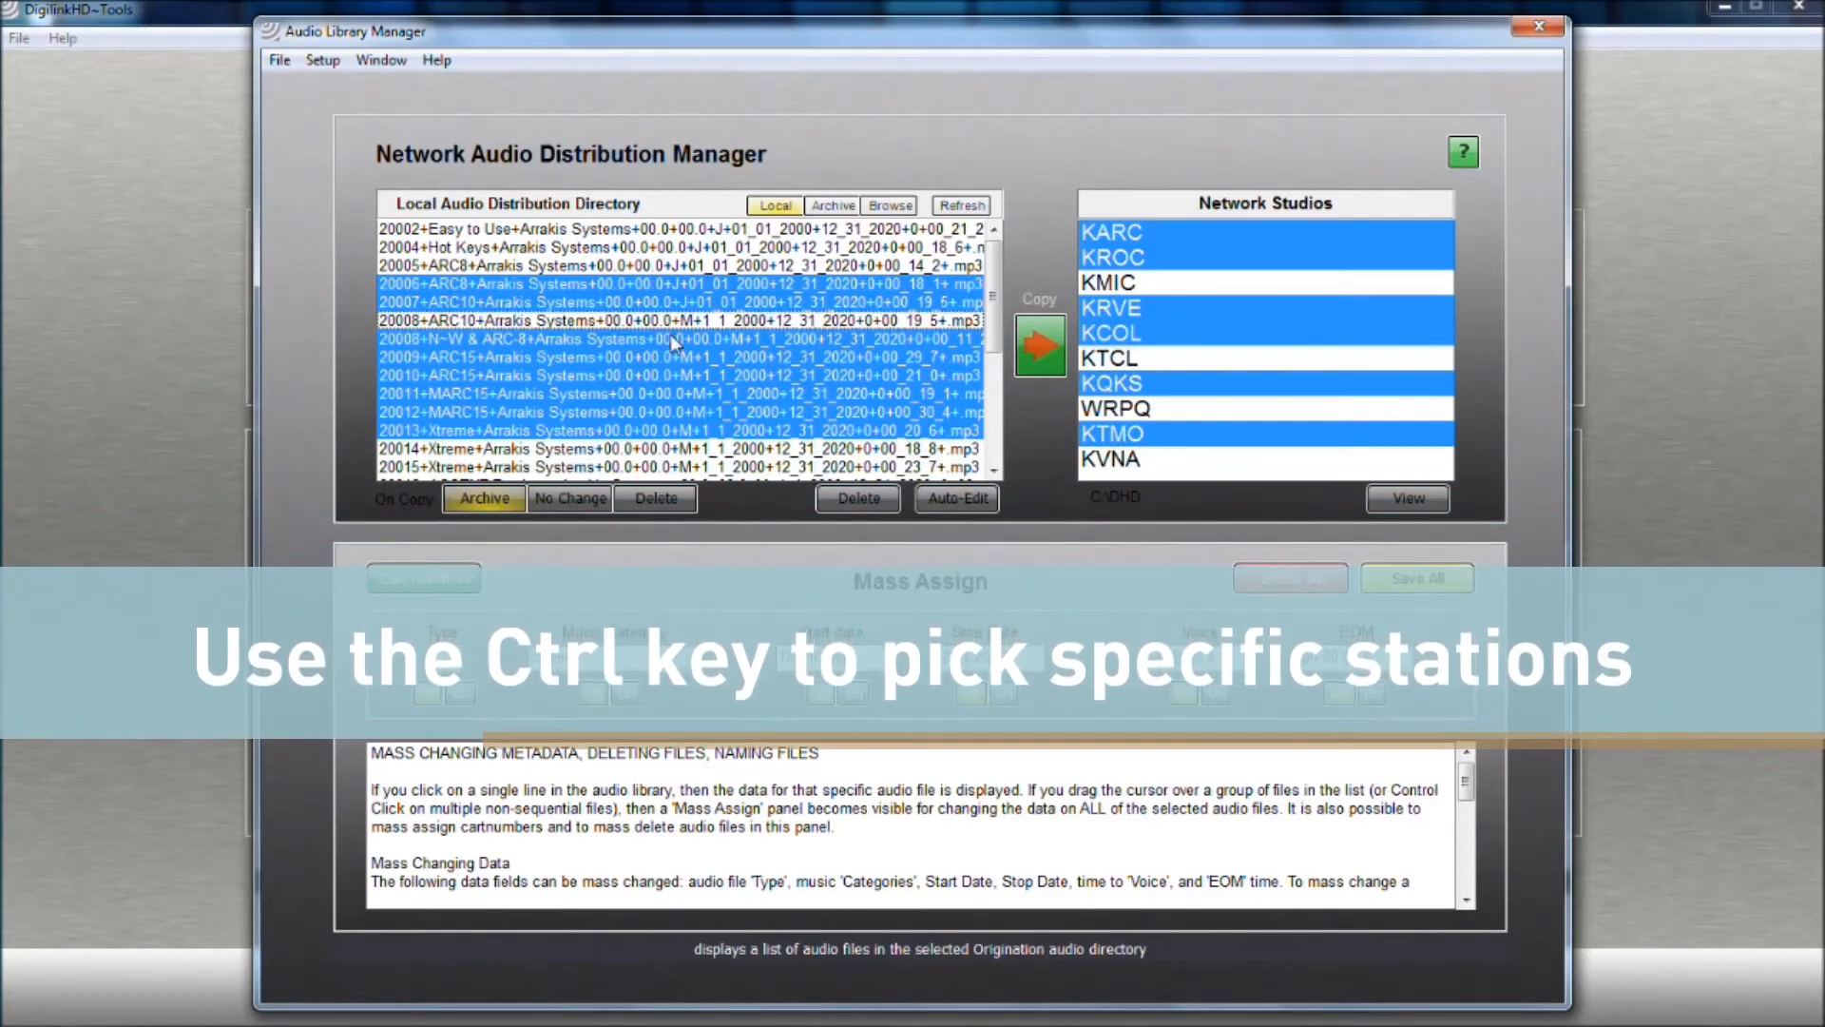
{"action": "left_click", "coordinate": [675, 373], "text": "ctrl"}
{"action": "left_click", "coordinate": [690, 398], "text": "ctrl"}
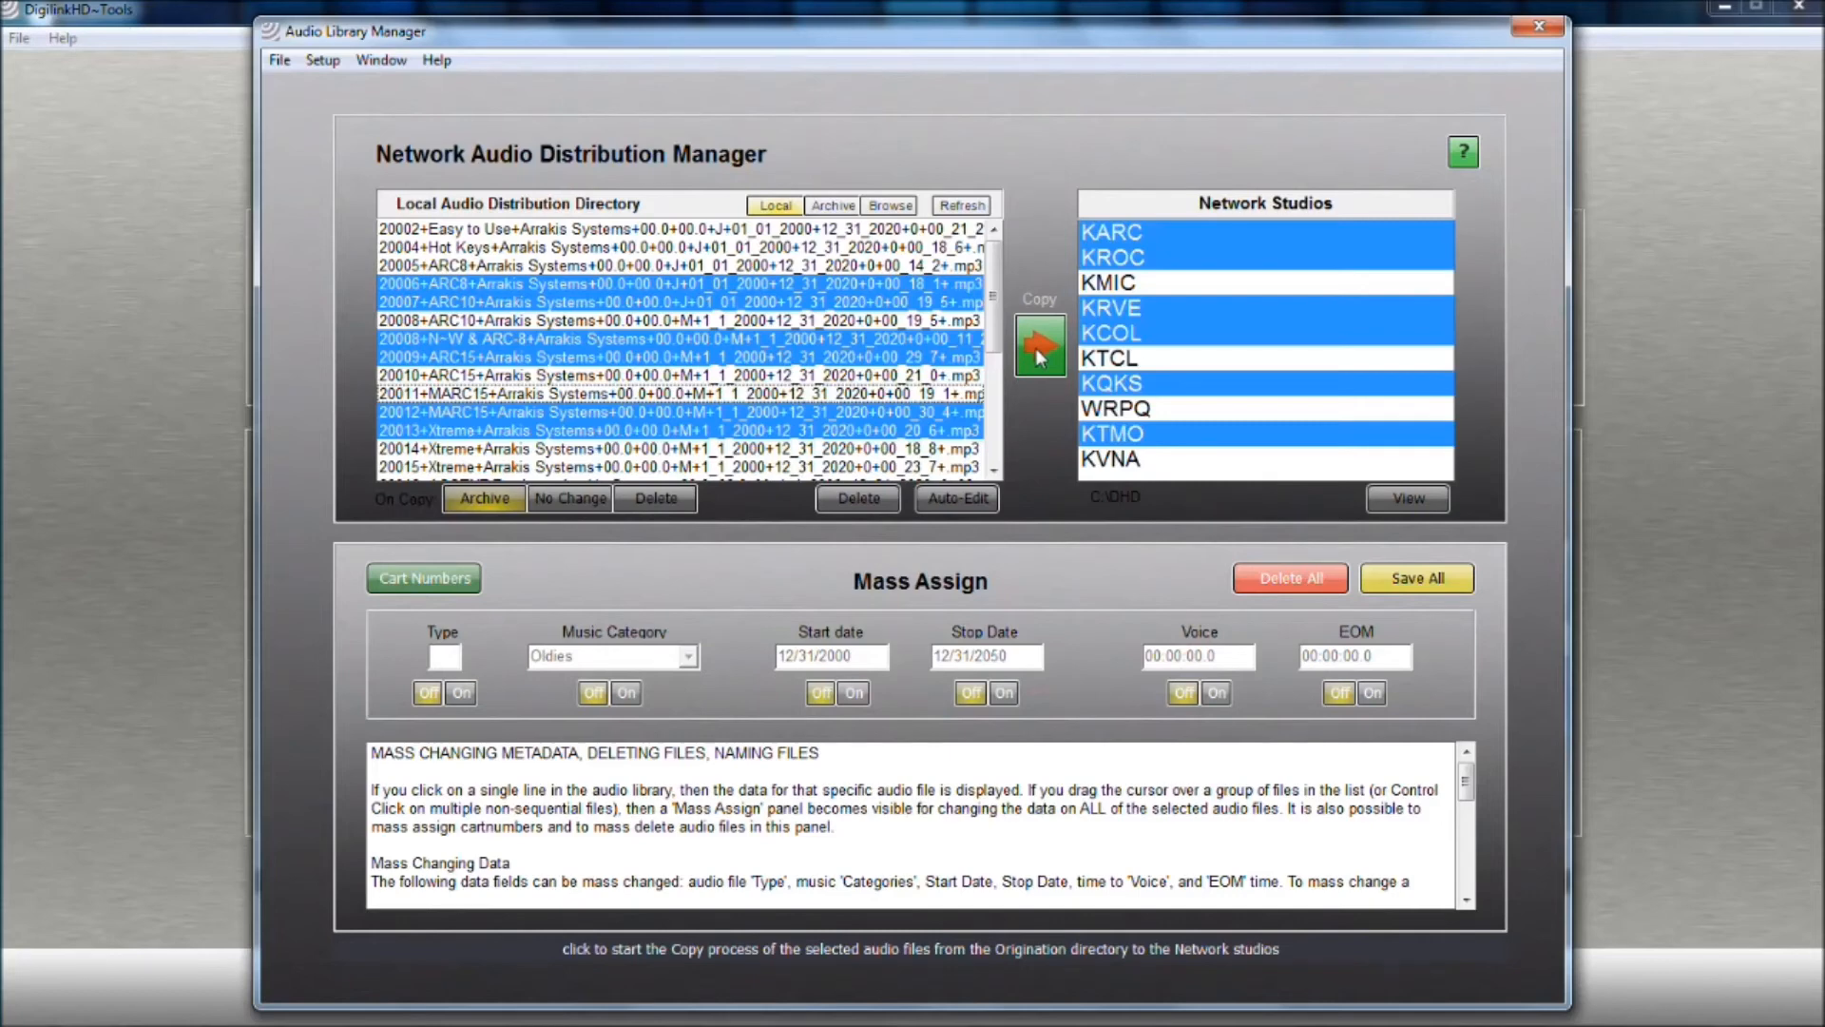
Select only local file 20008 ARC10 and studio KMIC, view that studio's audio library files, and close the list
{"action": "left_click", "coordinate": [1129, 285]}
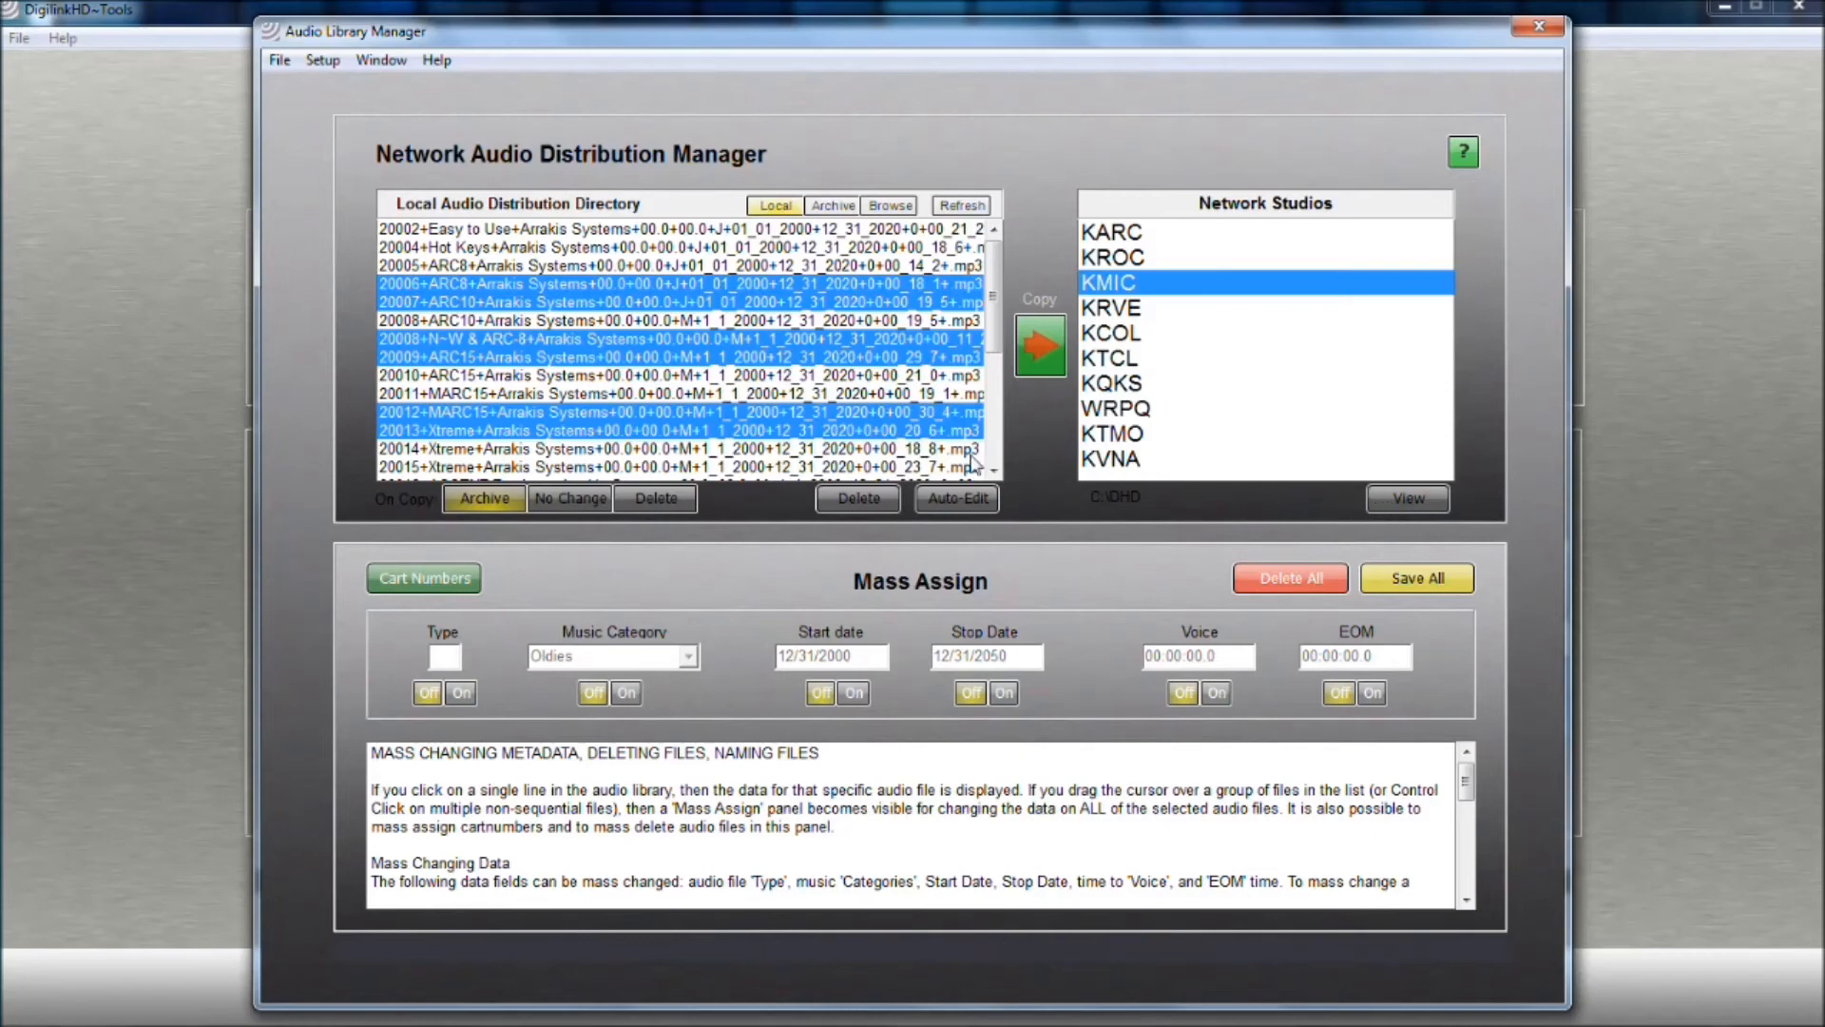
{"action": "left_click", "coordinate": [704, 321]}
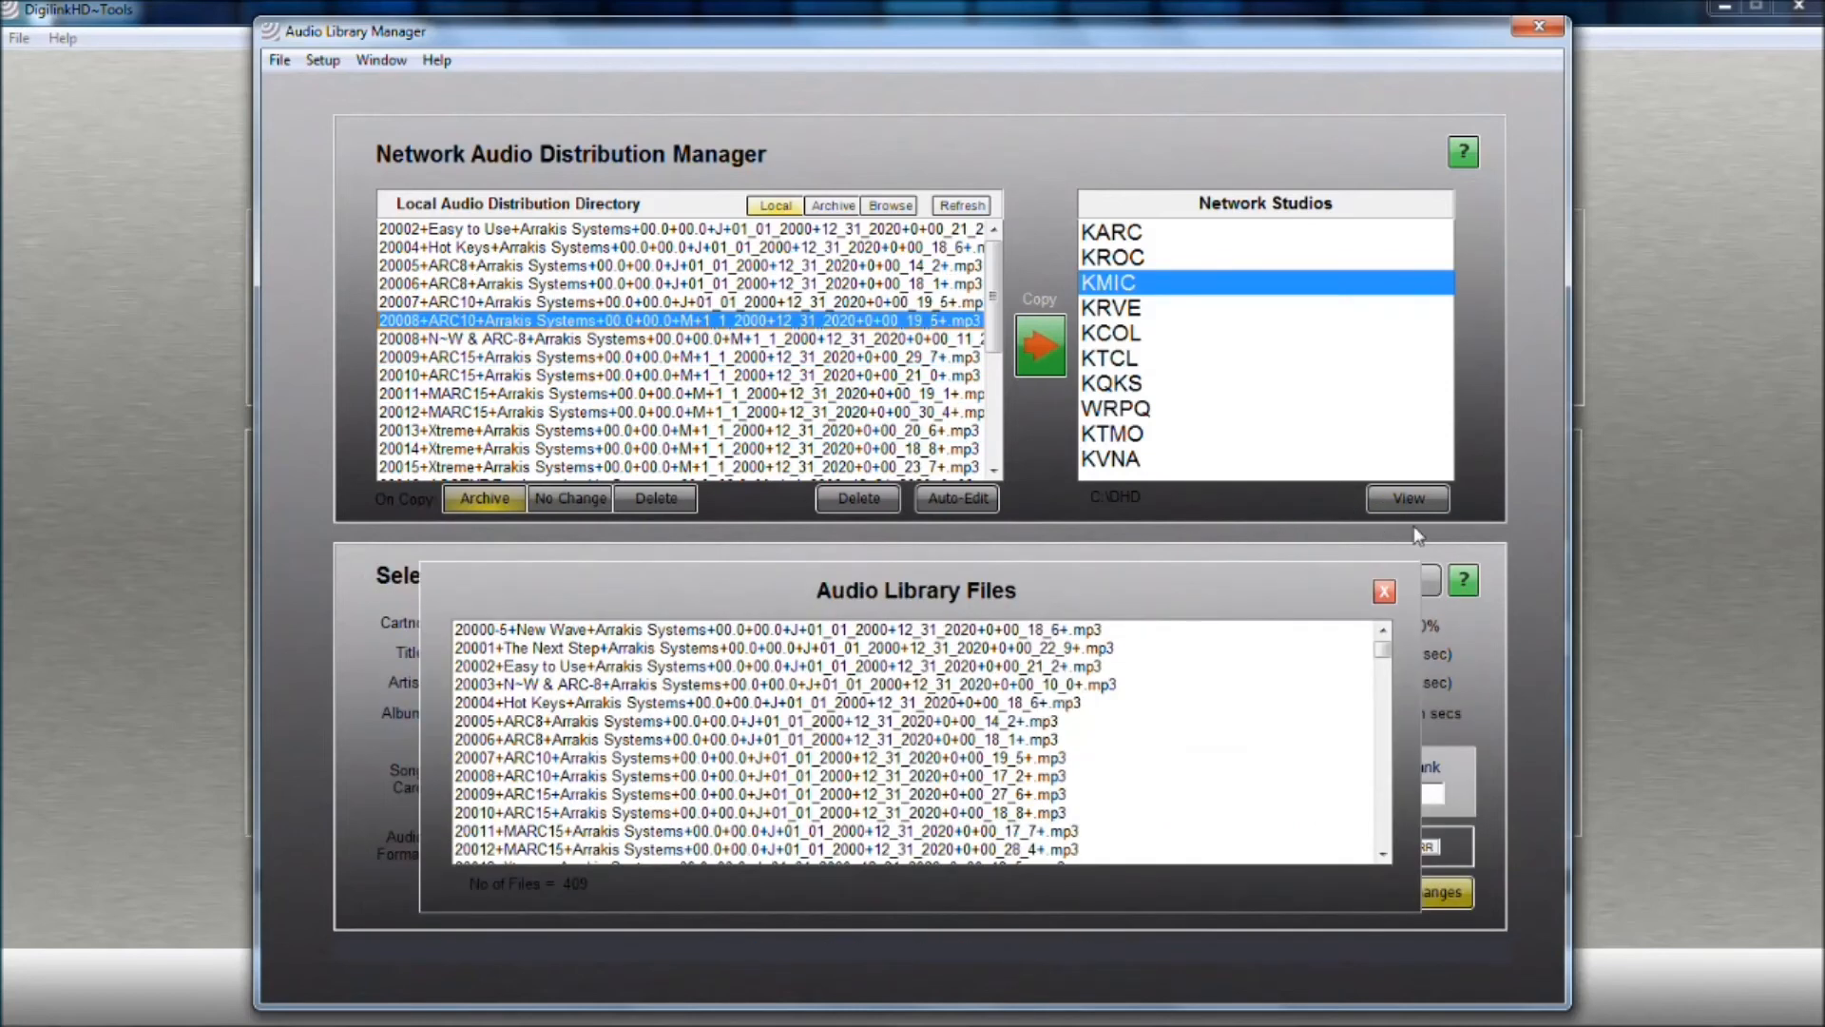
{"action": "left_click", "coordinate": [1388, 498]}
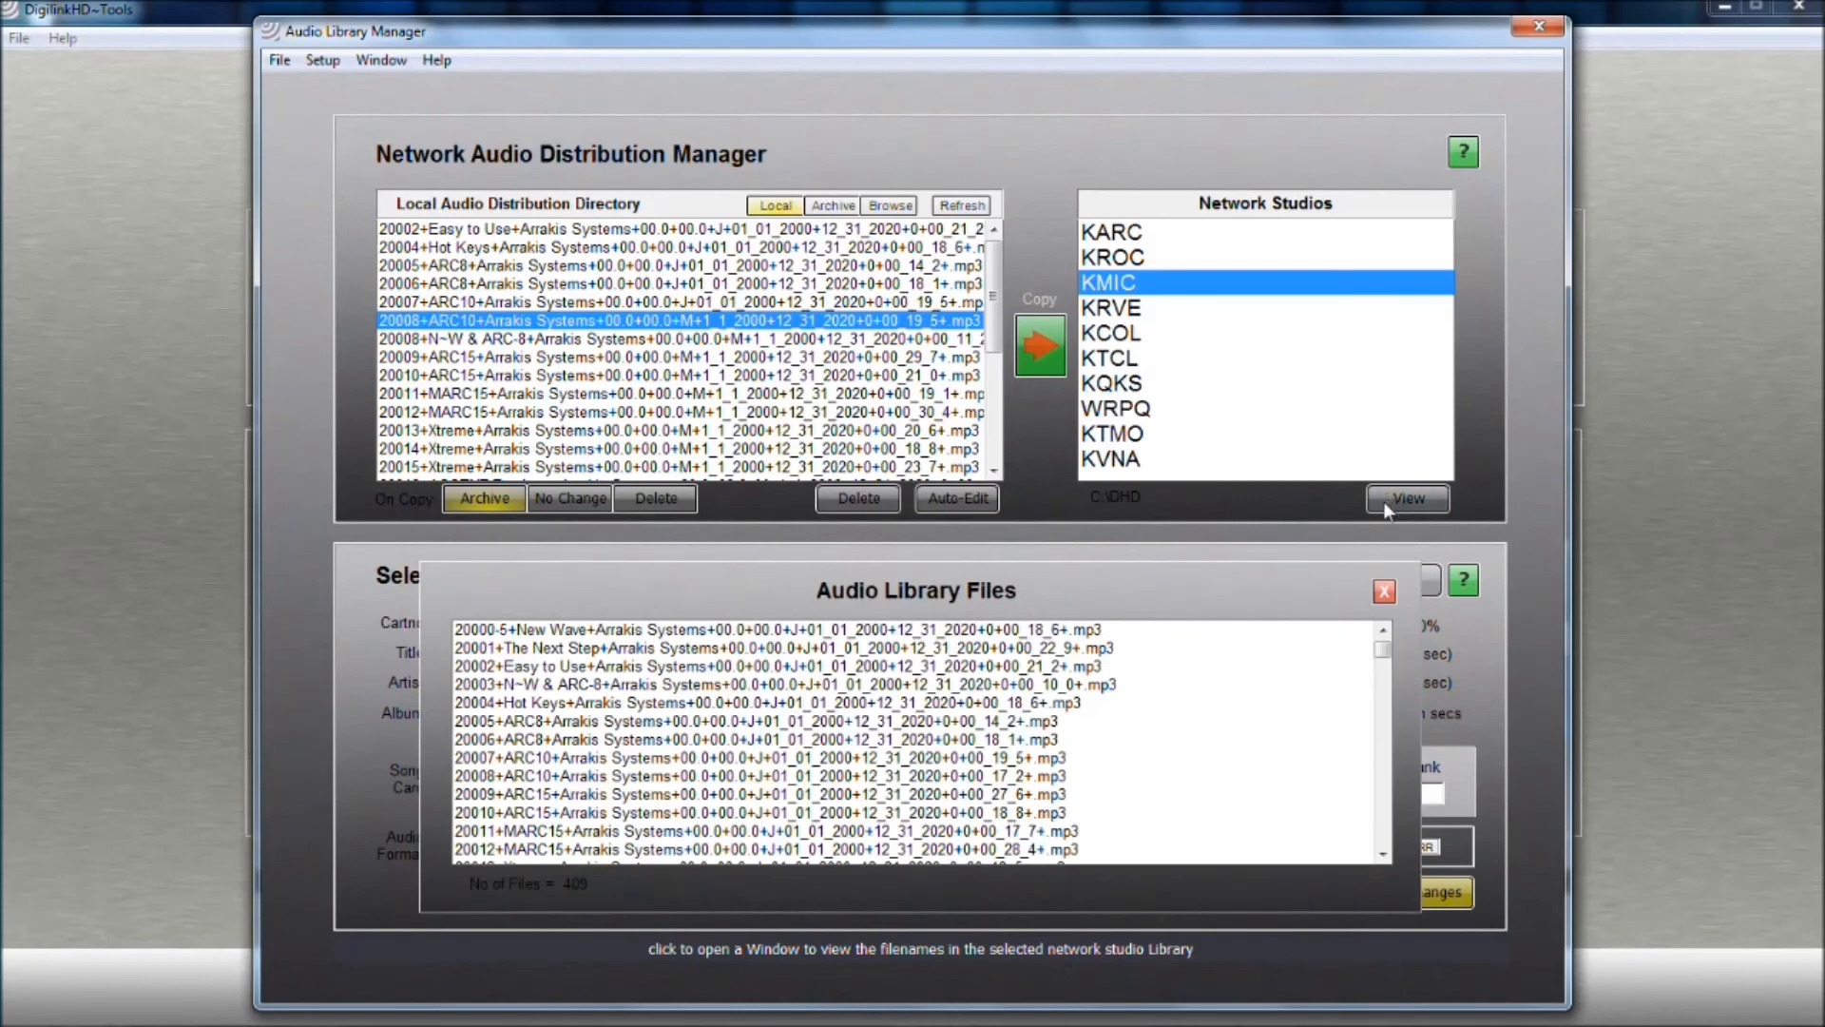
{"action": "left_click", "coordinate": [979, 703]}
{"action": "left_click_drag", "start_coordinate": [1380, 663], "coordinate": [1383, 748]}
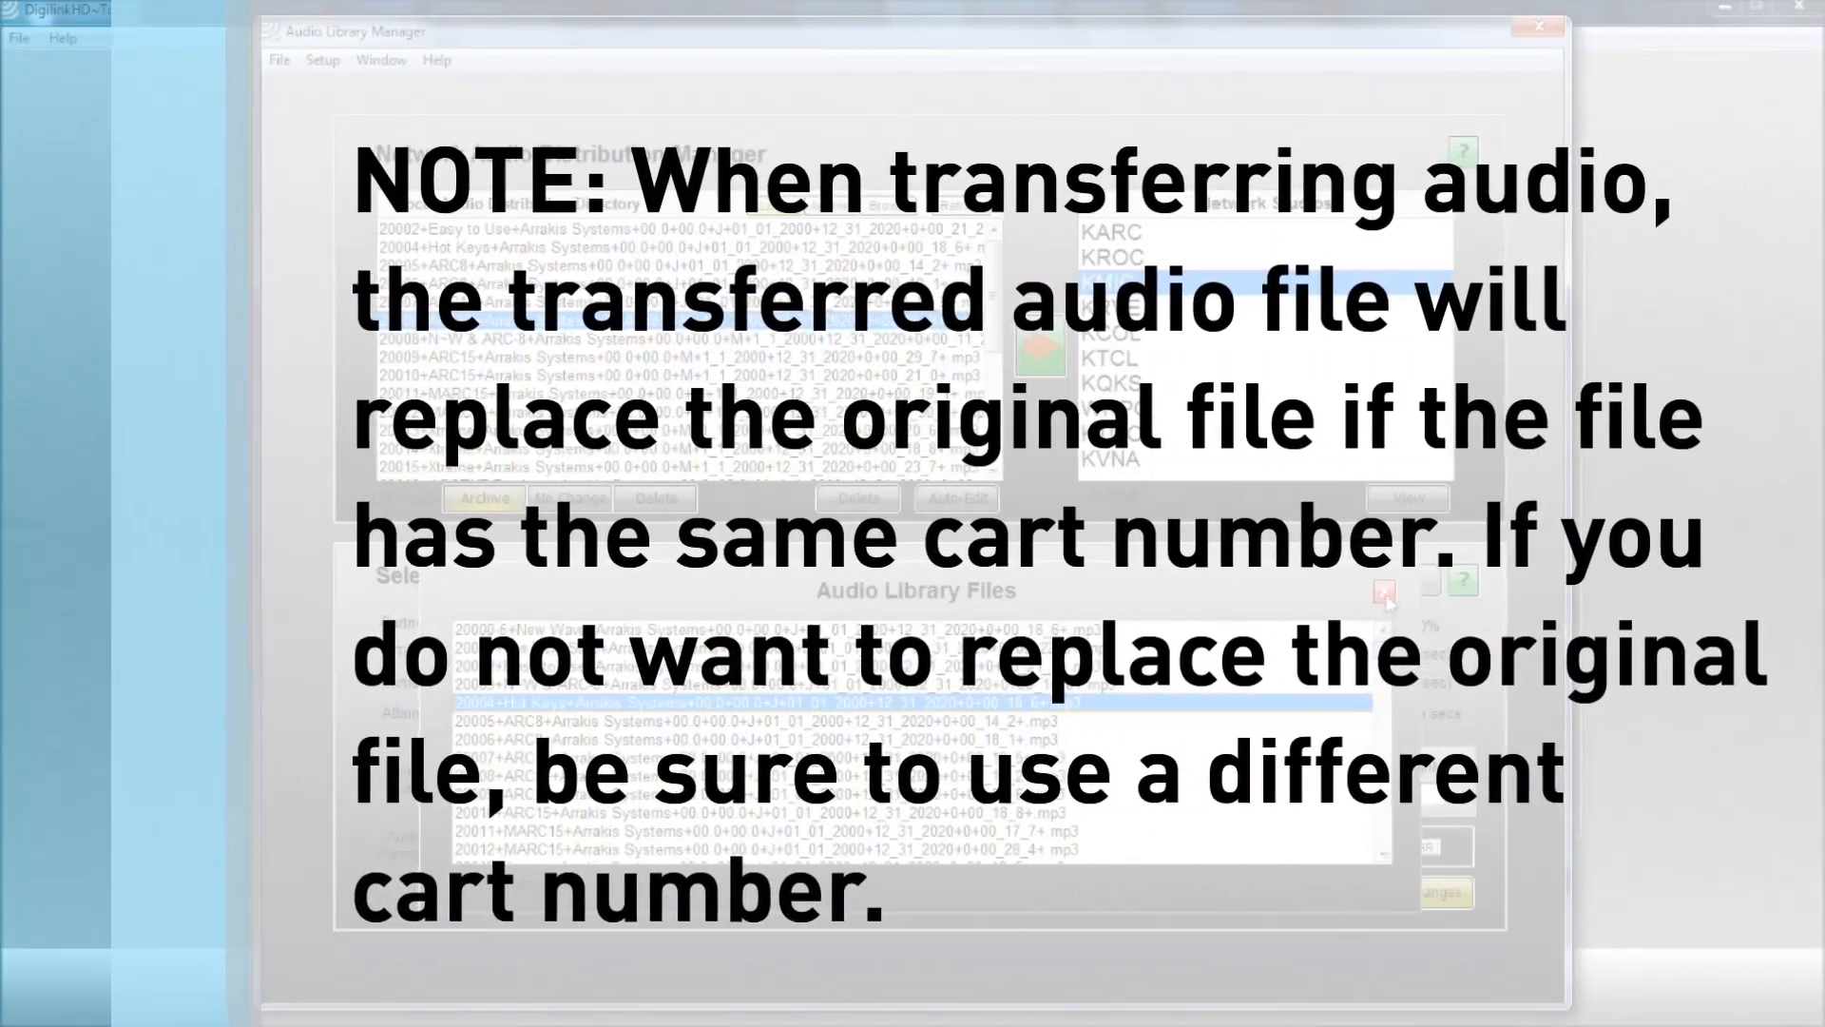
{"action": "left_click", "coordinate": [1384, 591]}
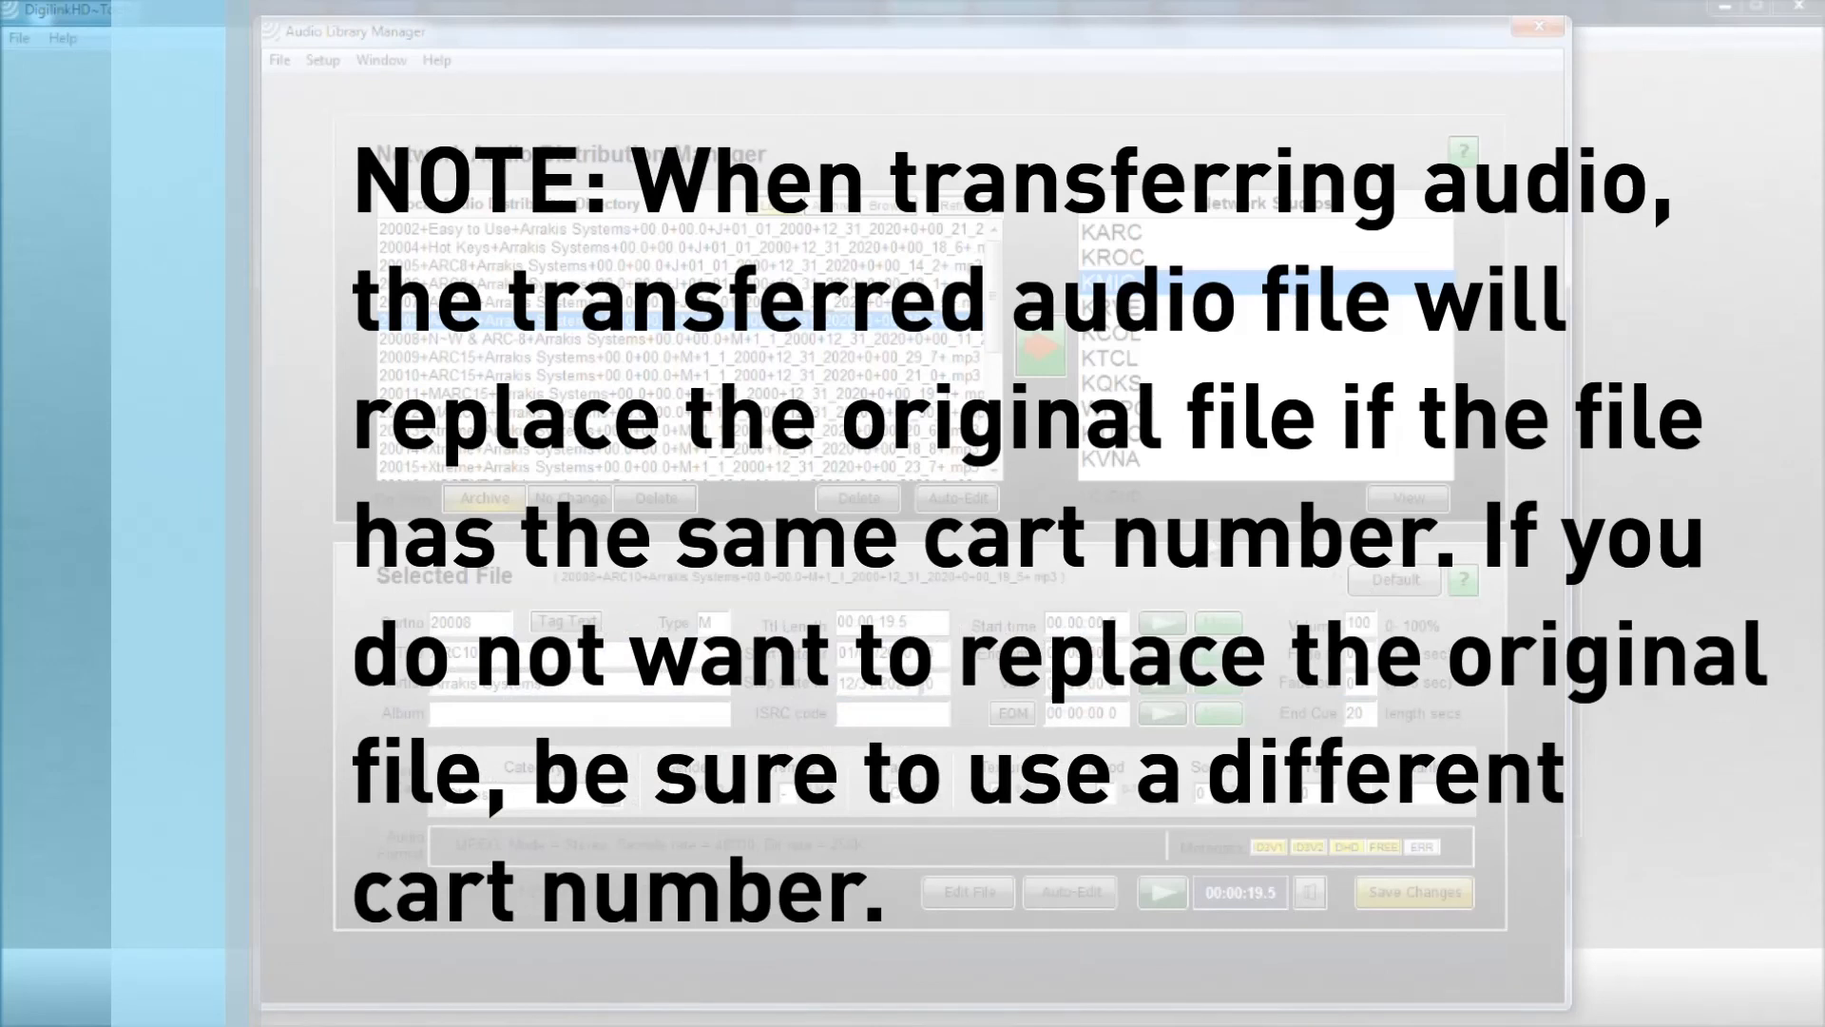